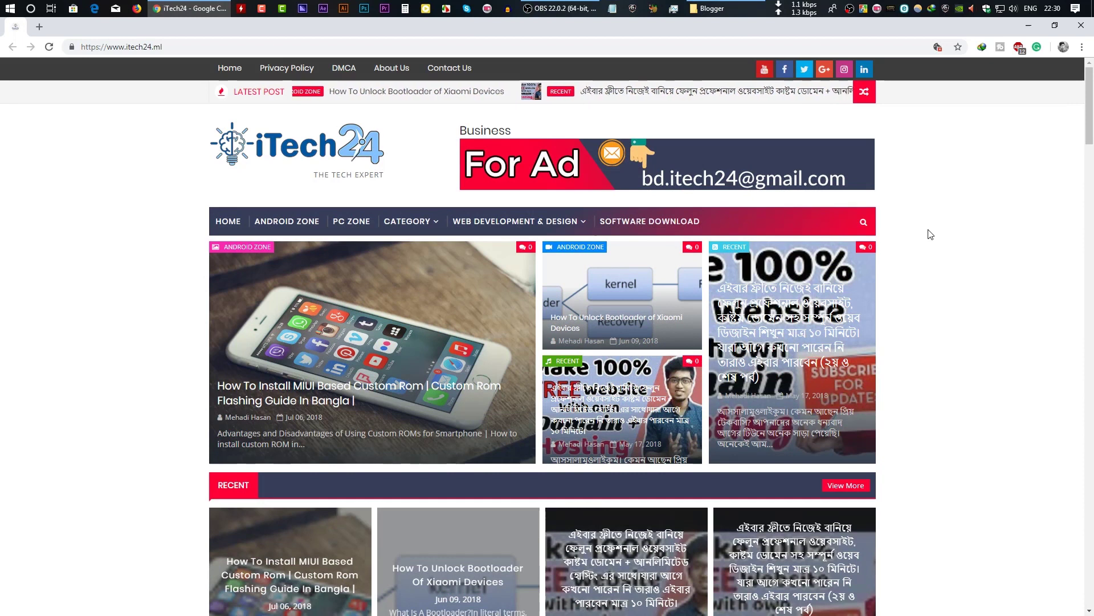
Open the Blogger dashboard in a new browser tab and view the live iTech24 blog from it.
click(39, 27)
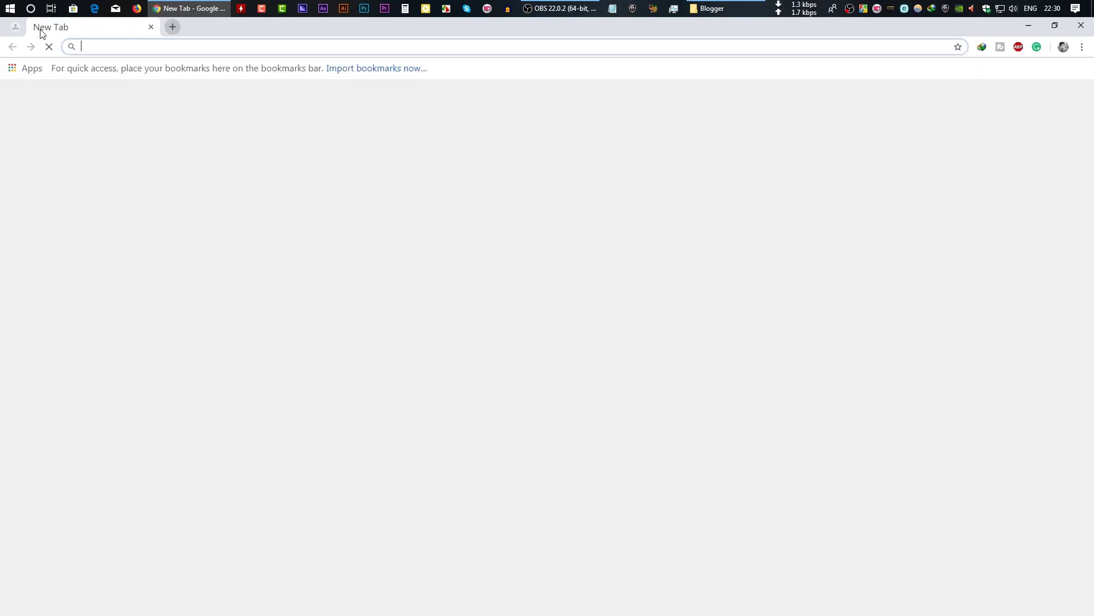
click(590, 314)
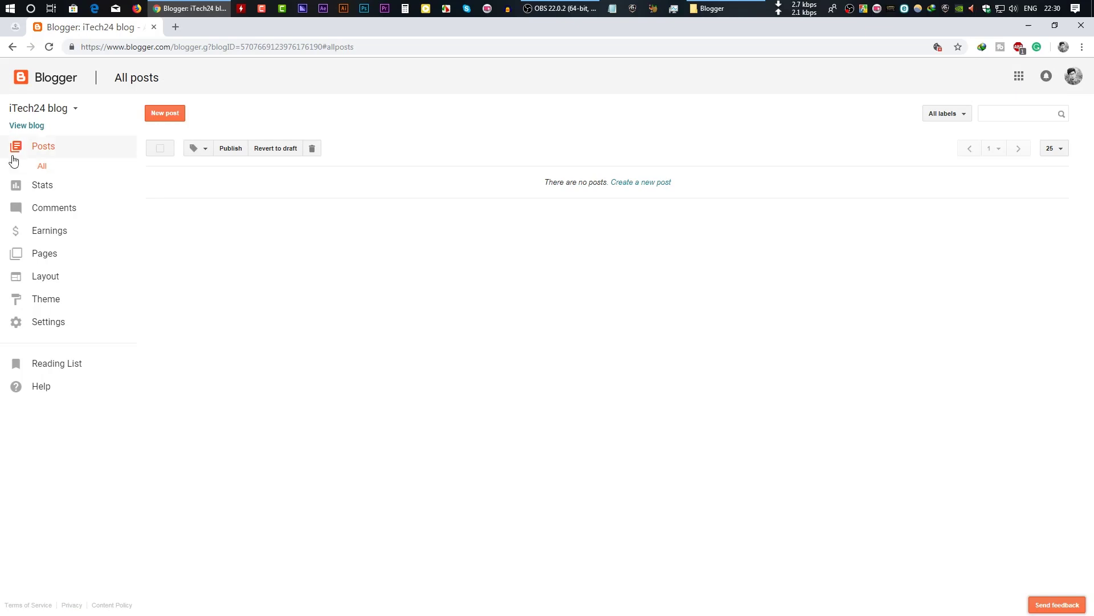
click(27, 126)
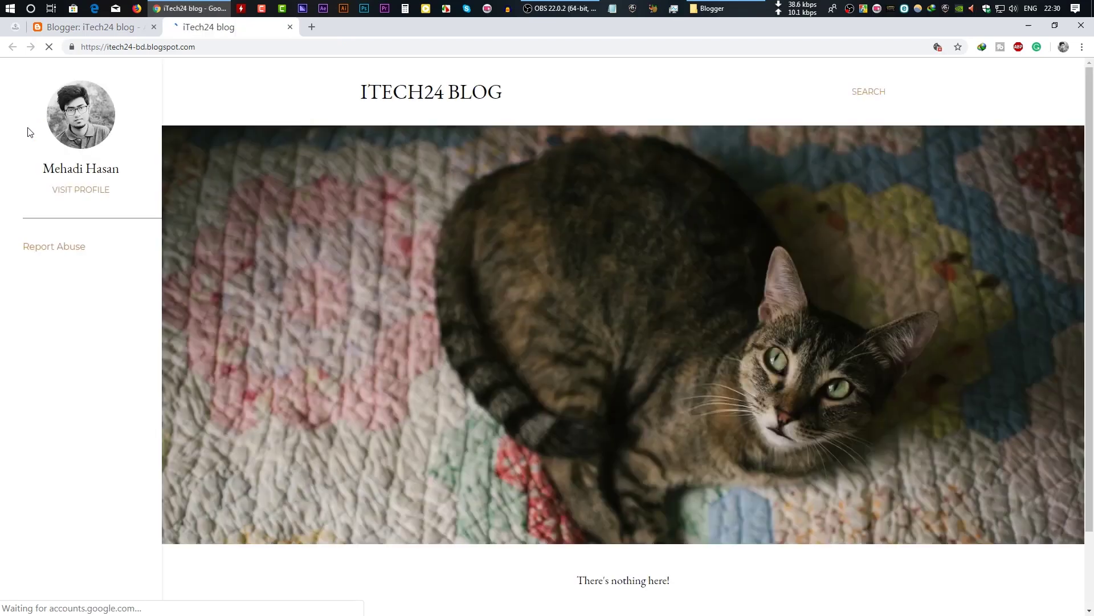
scroll(507, 418, down, 2)
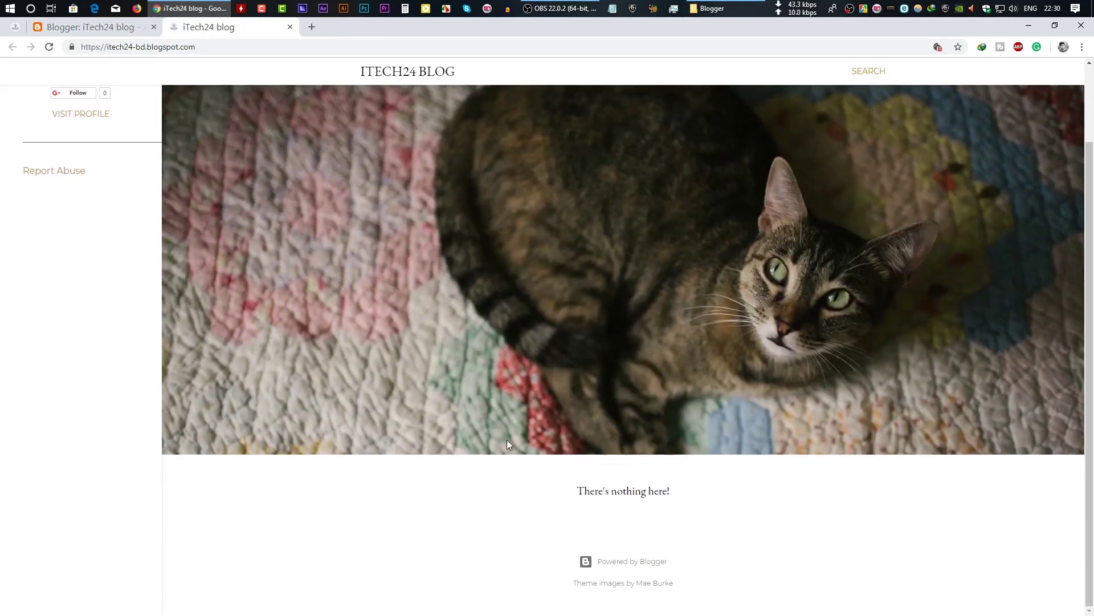
scroll(394, 381, up, 2)
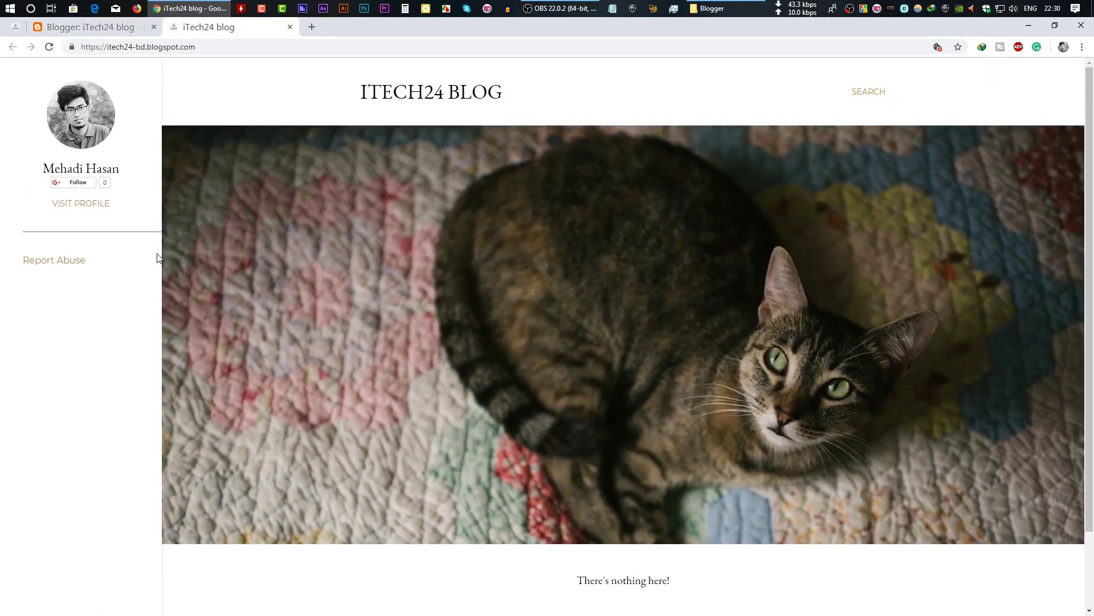
Compare the finished iTech24 website's homepage with the empty iTech24 blog, and close the blog's tab.
click(14, 26)
scroll(367, 389, down, 6)
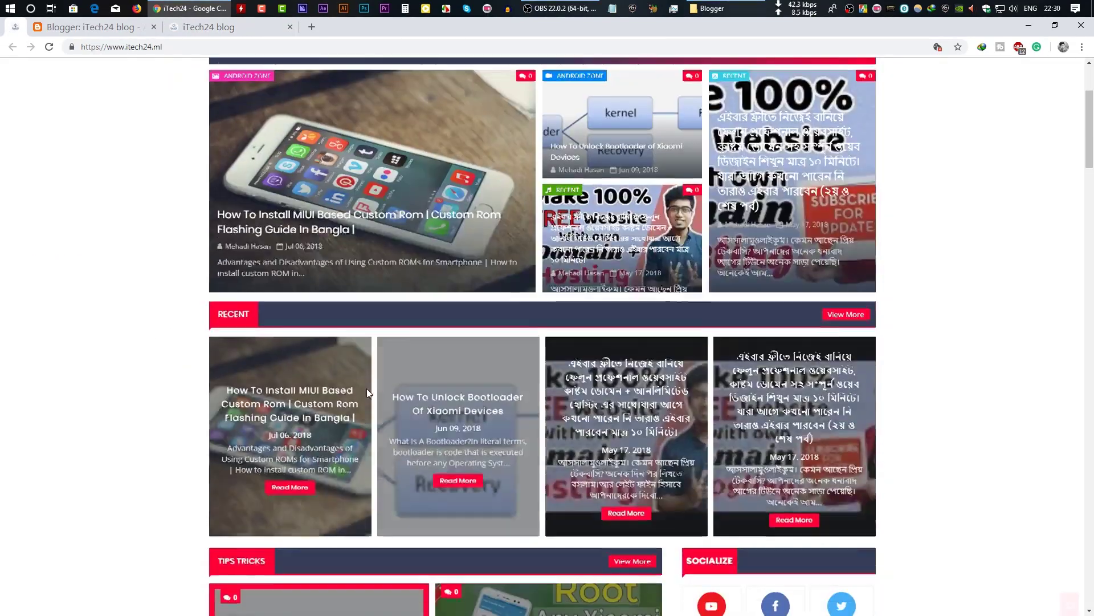
scroll(400, 406, down, 4)
scroll(386, 377, up, 11)
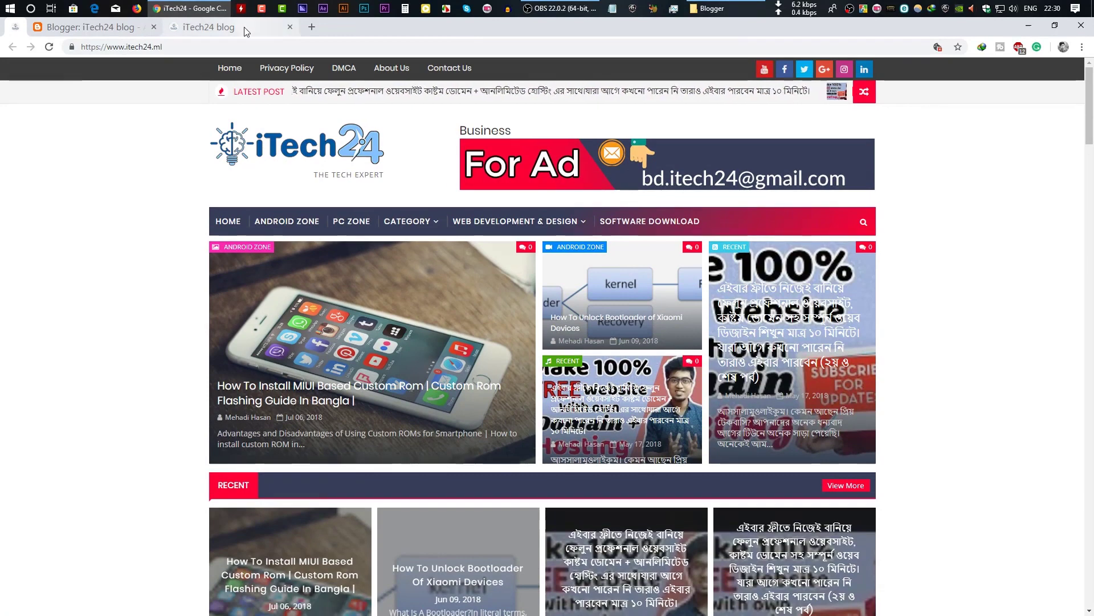
click(200, 27)
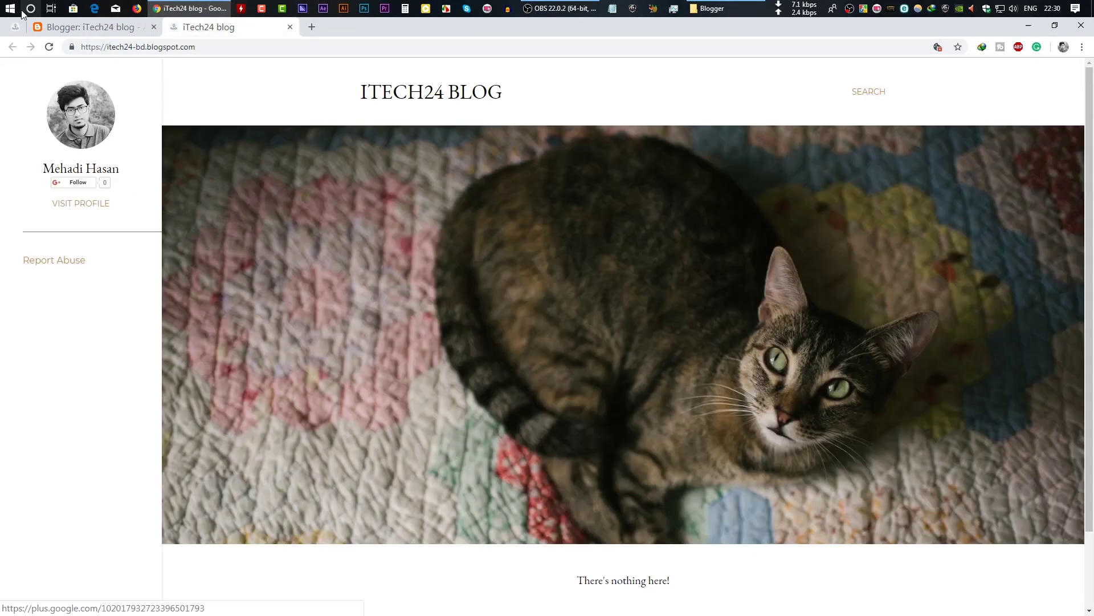
click(15, 27)
scroll(244, 290, down, 10)
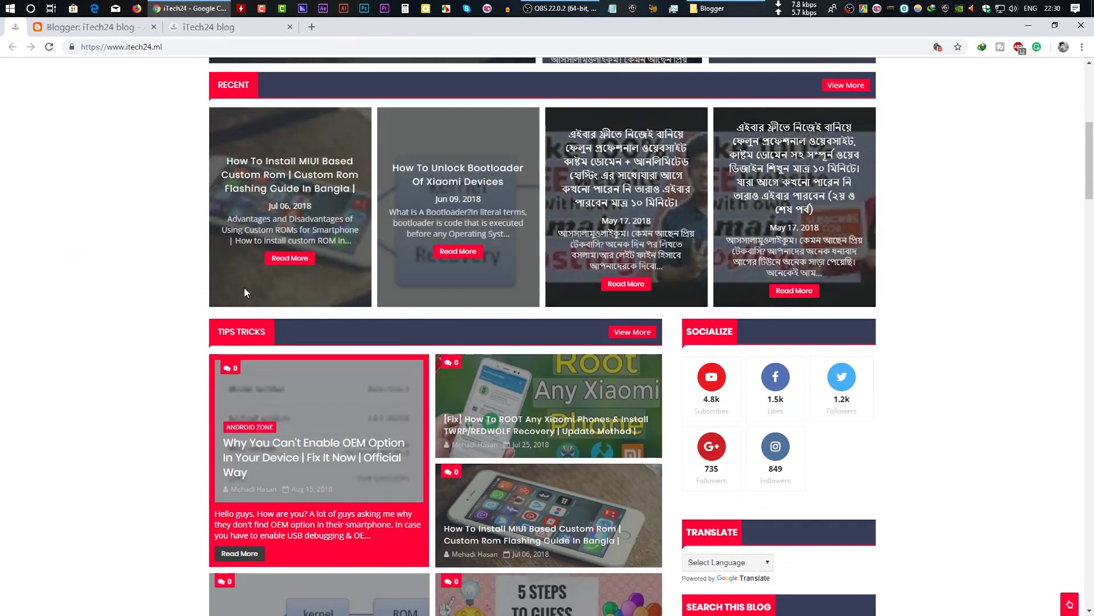
scroll(244, 290, up, 10)
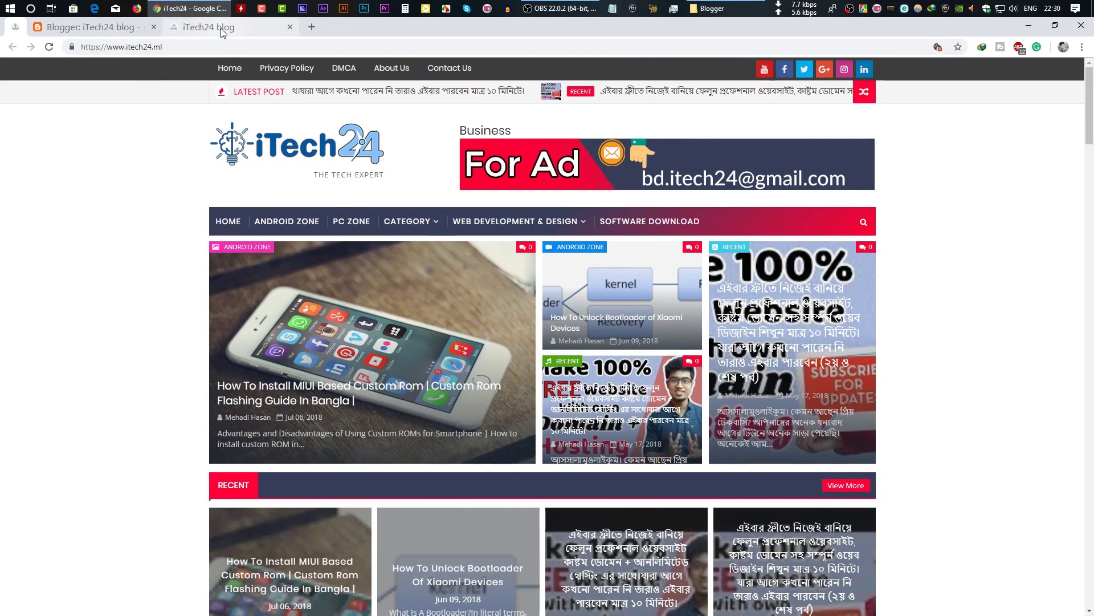
click(290, 27)
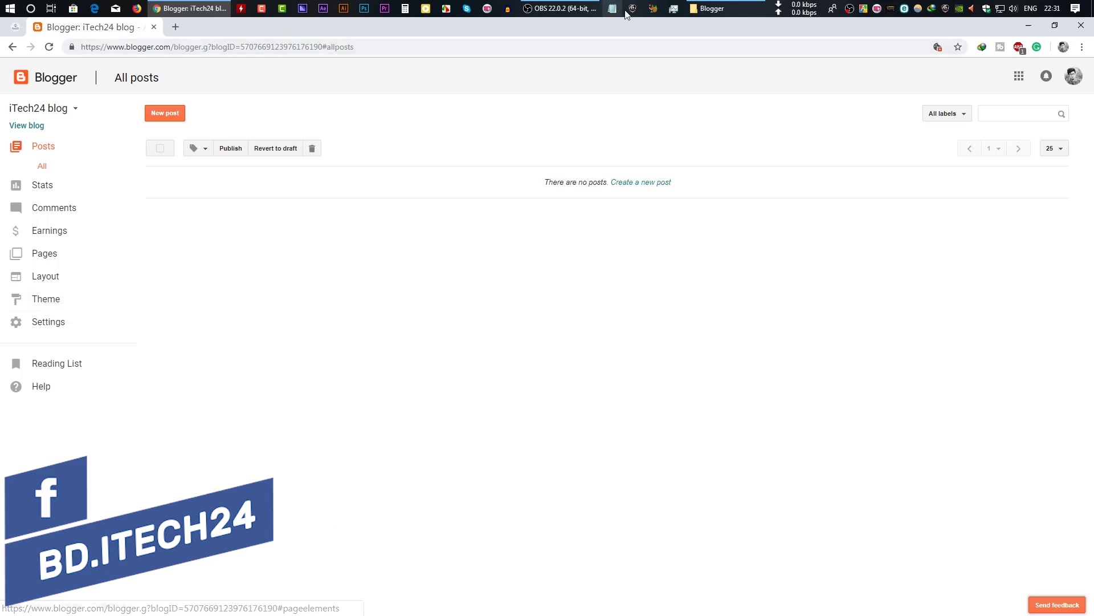
Switch to File Explorer and extract the Magma-News-Responsive archive into its own folder inside the Desktop's Blogger folder.
click(712, 8)
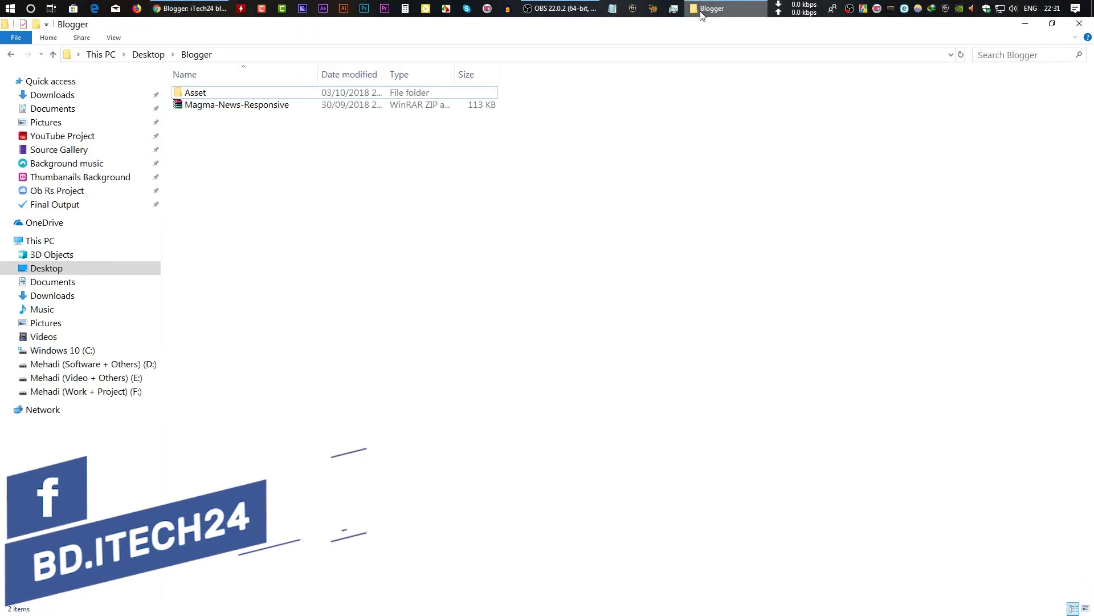
right_click(247, 104)
click(331, 173)
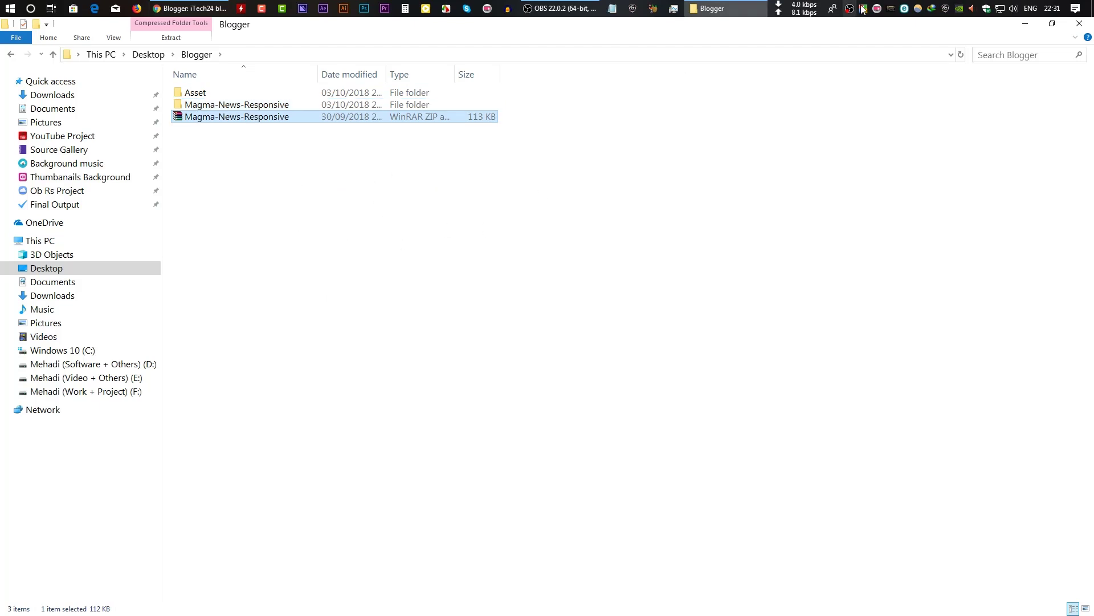
click(1025, 23)
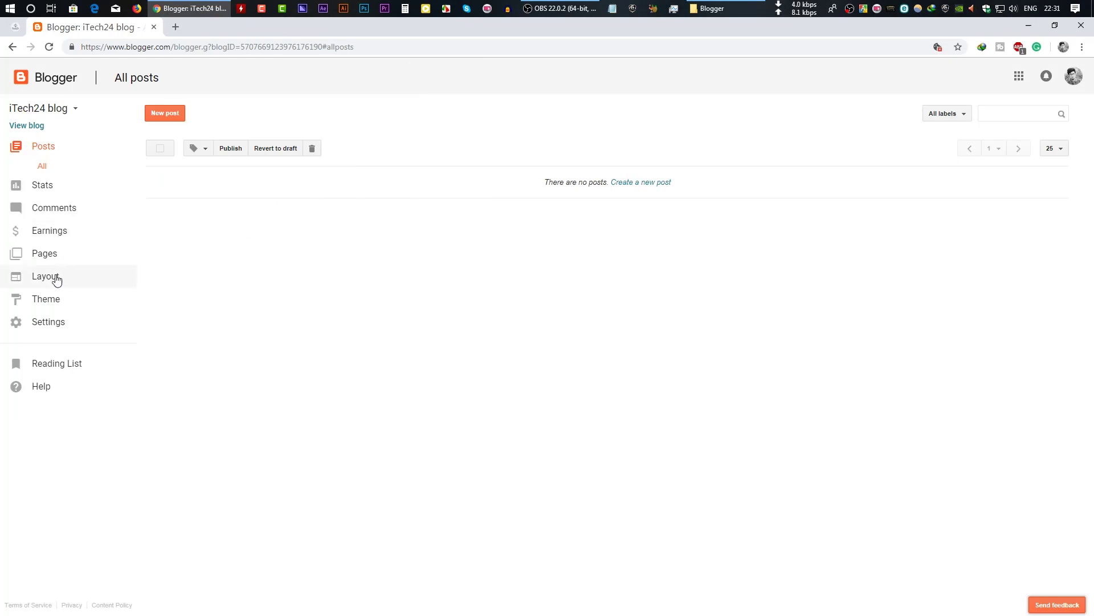
Upload the Magma News Responsive theme file from the extracted Magma-News-Responsive folder as the blog's theme.
click(49, 299)
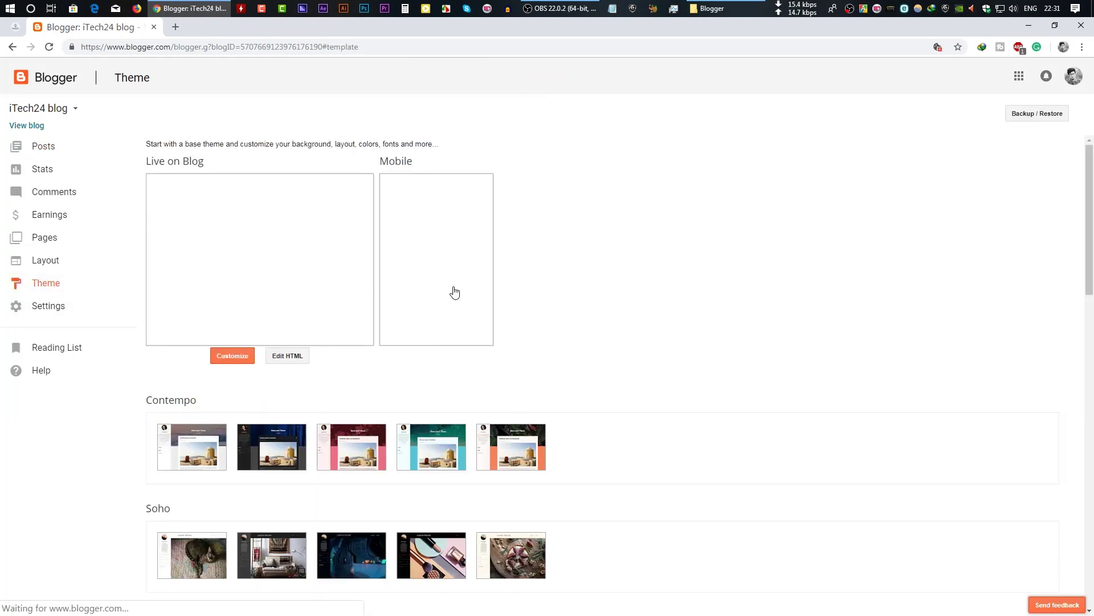
scroll(460, 391, down, 3)
scroll(239, 369, down, 14)
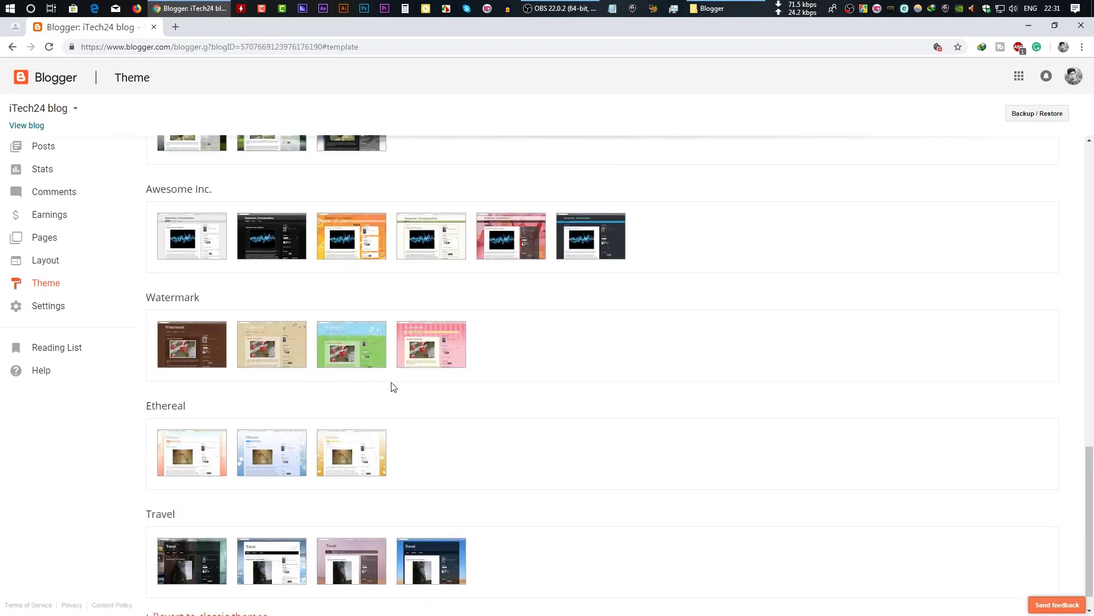
scroll(398, 393, up, 15)
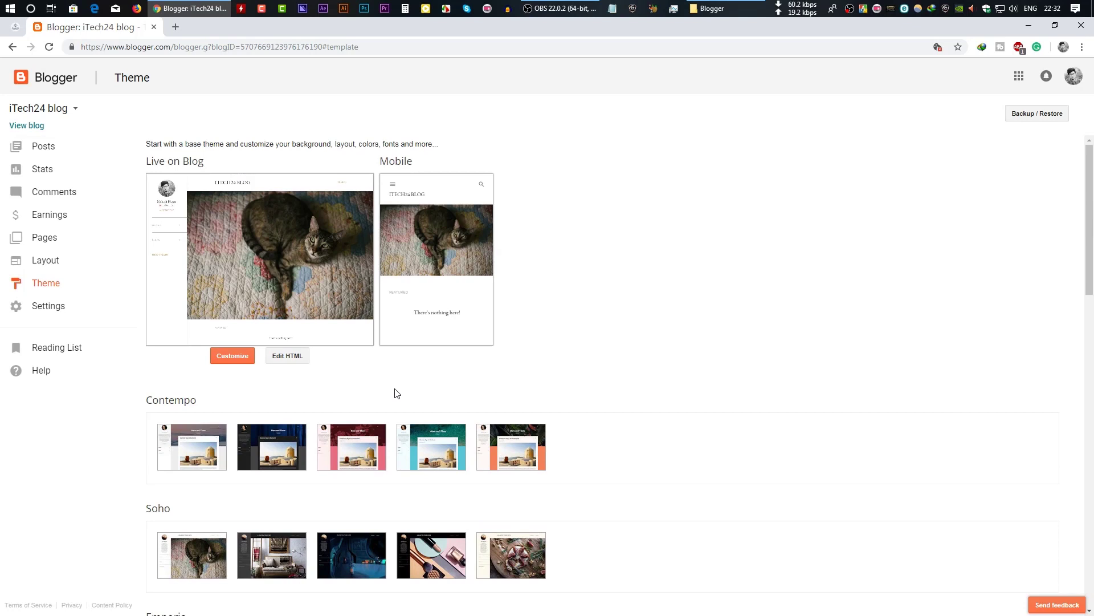
click(1035, 120)
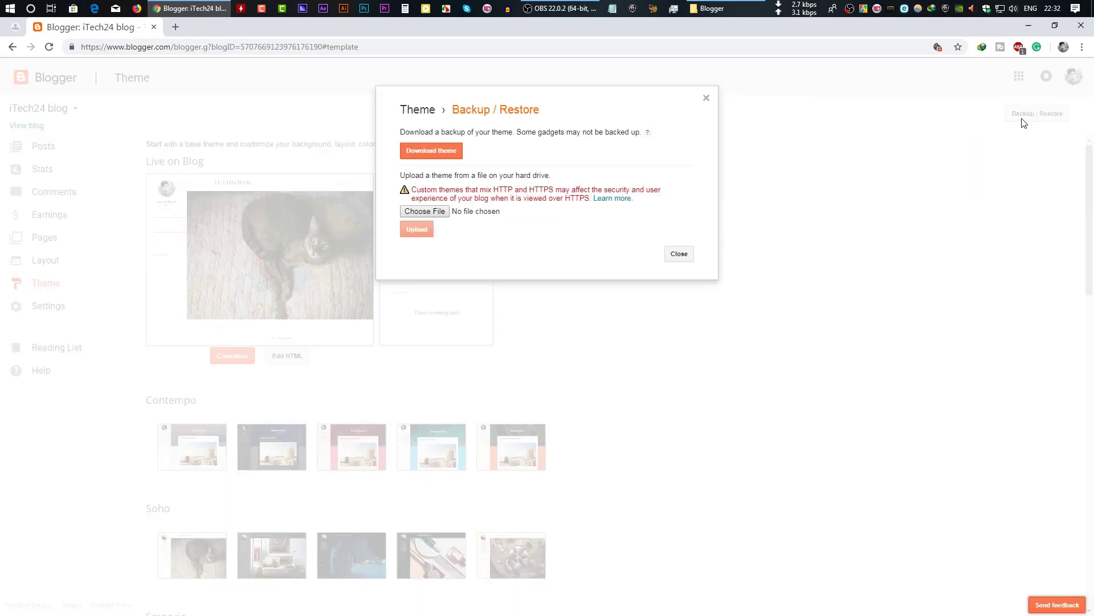
click(425, 213)
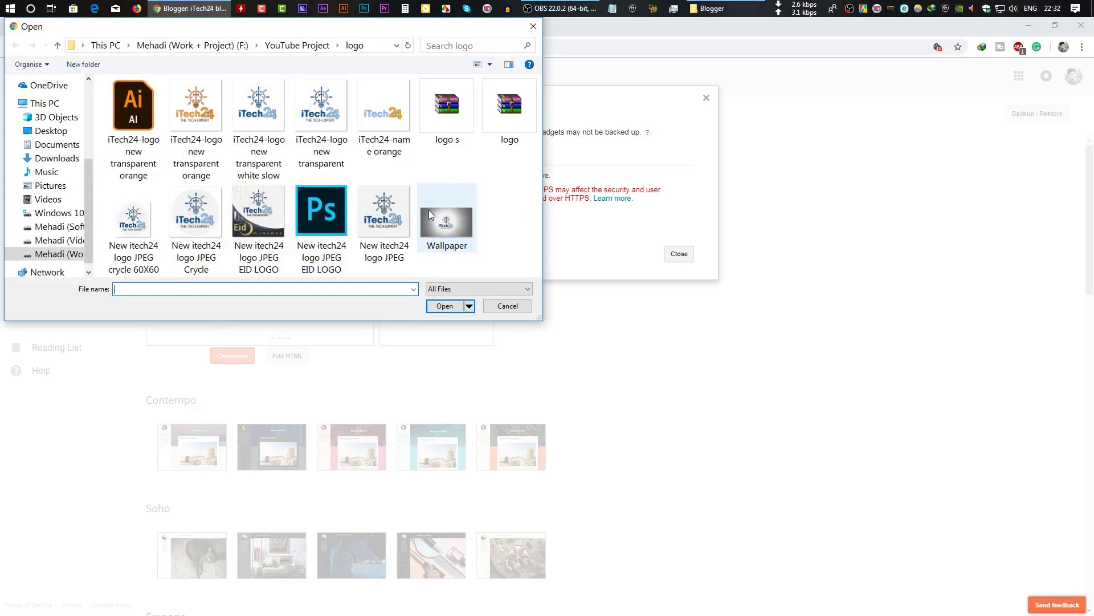
click(51, 131)
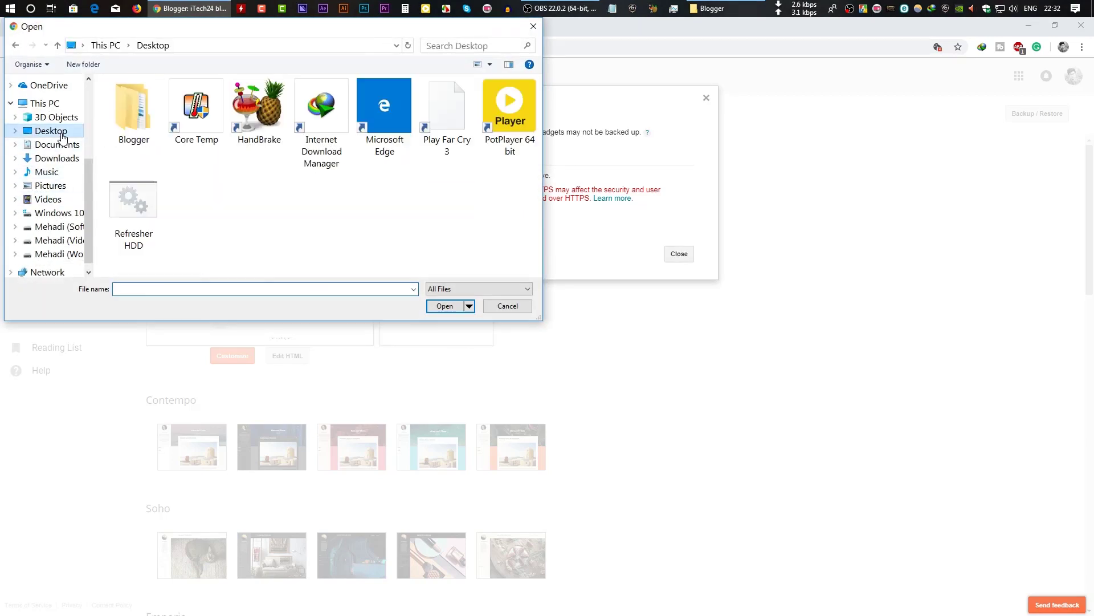
double_click(120, 115)
double_click(146, 112)
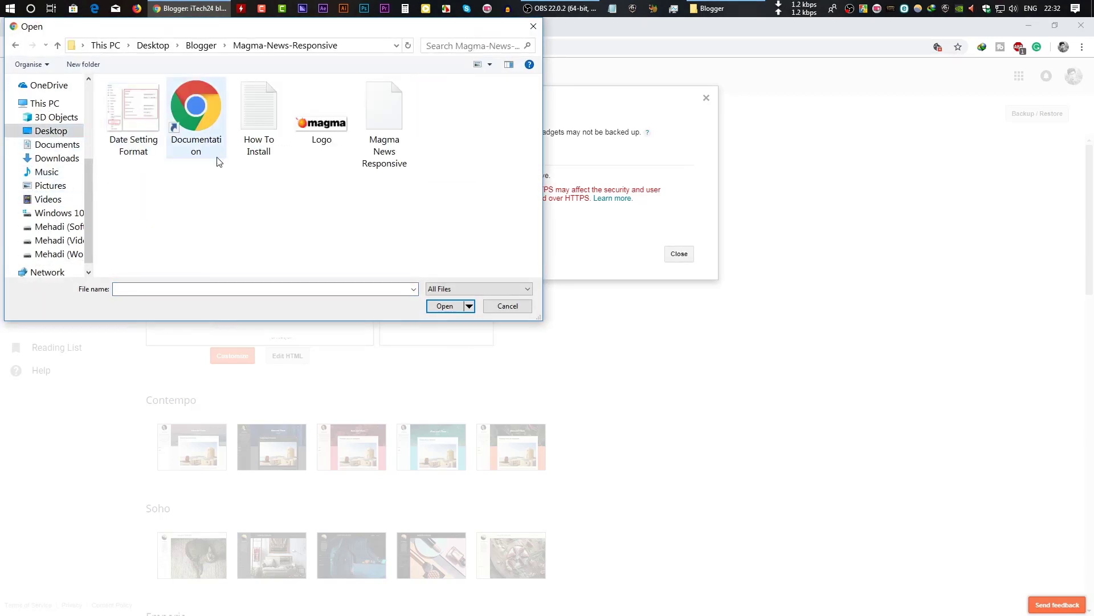
click(369, 132)
click(445, 306)
click(422, 237)
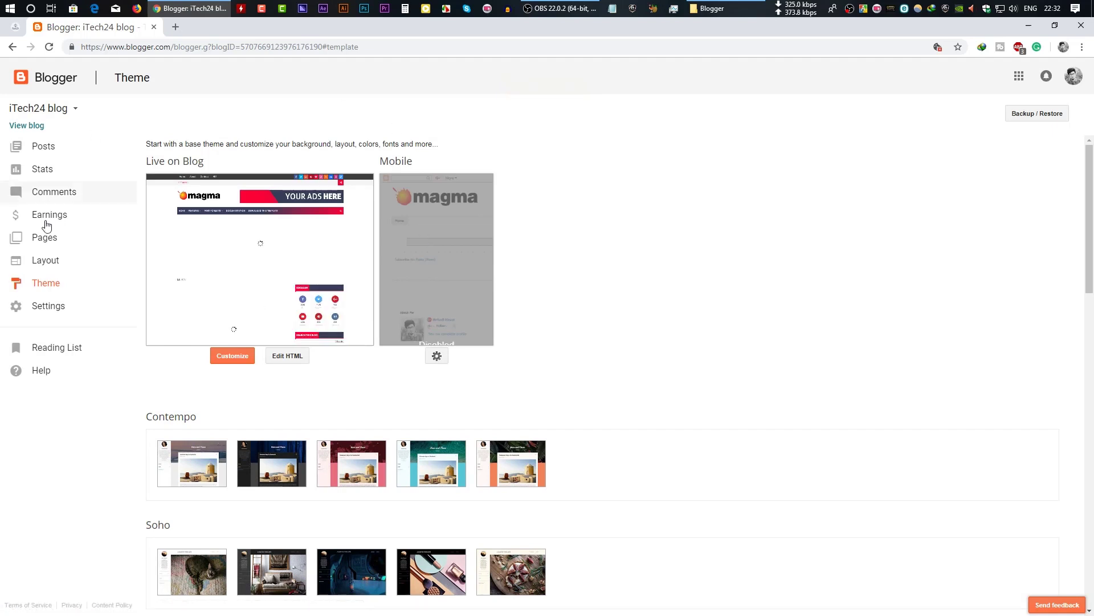
View the live blog with its uploaded theme from the header down to the footer, and close its tab.
click(44, 130)
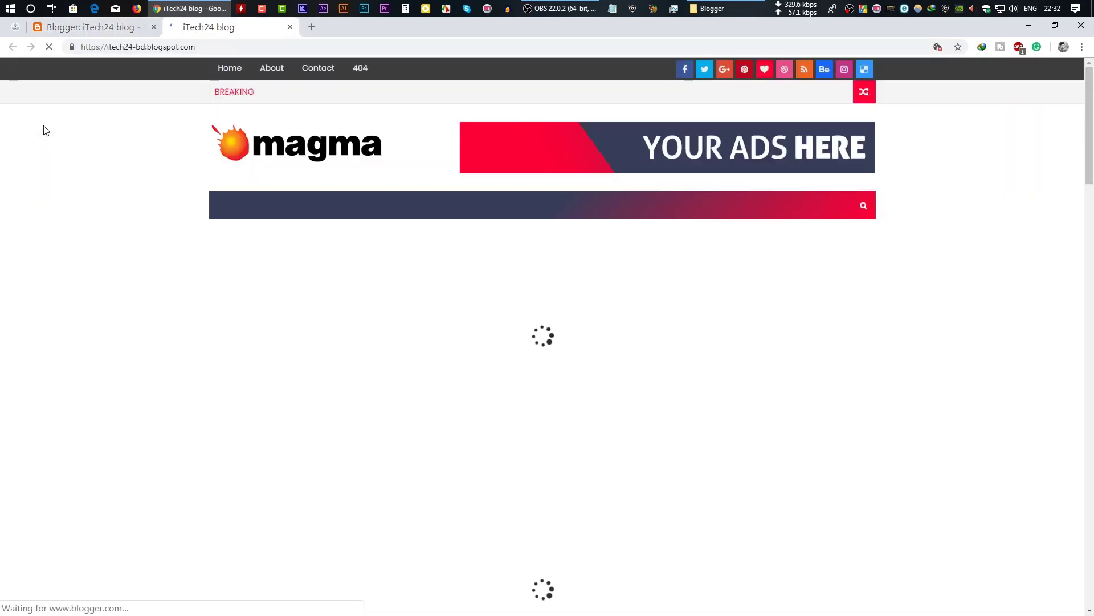
scroll(398, 359, down, 5)
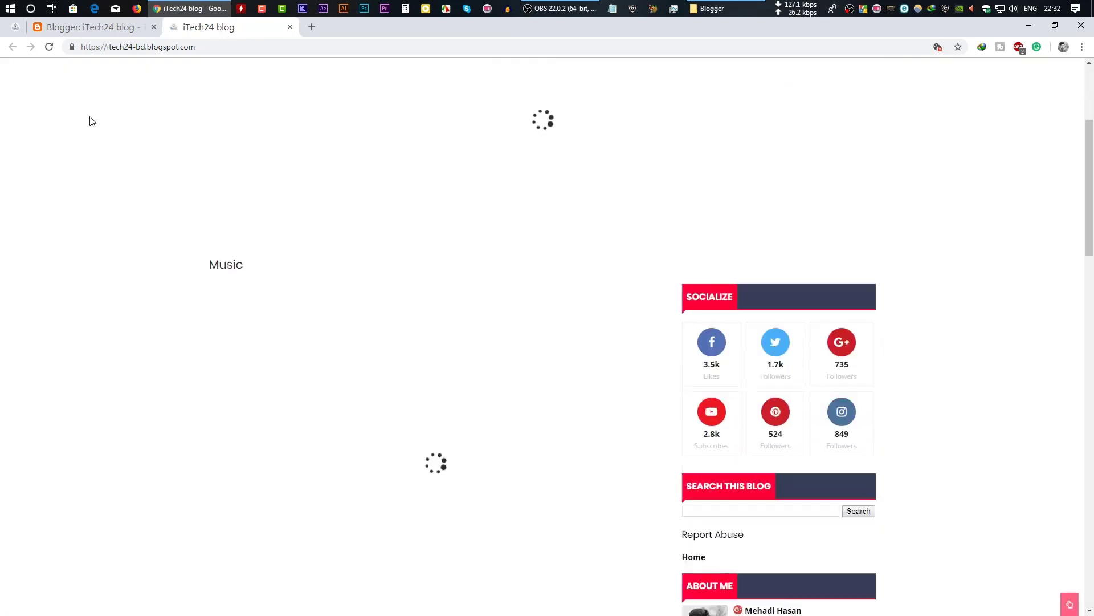
scroll(103, 122, up, 4)
scroll(214, 126, down, 8)
scroll(214, 125, down, 3)
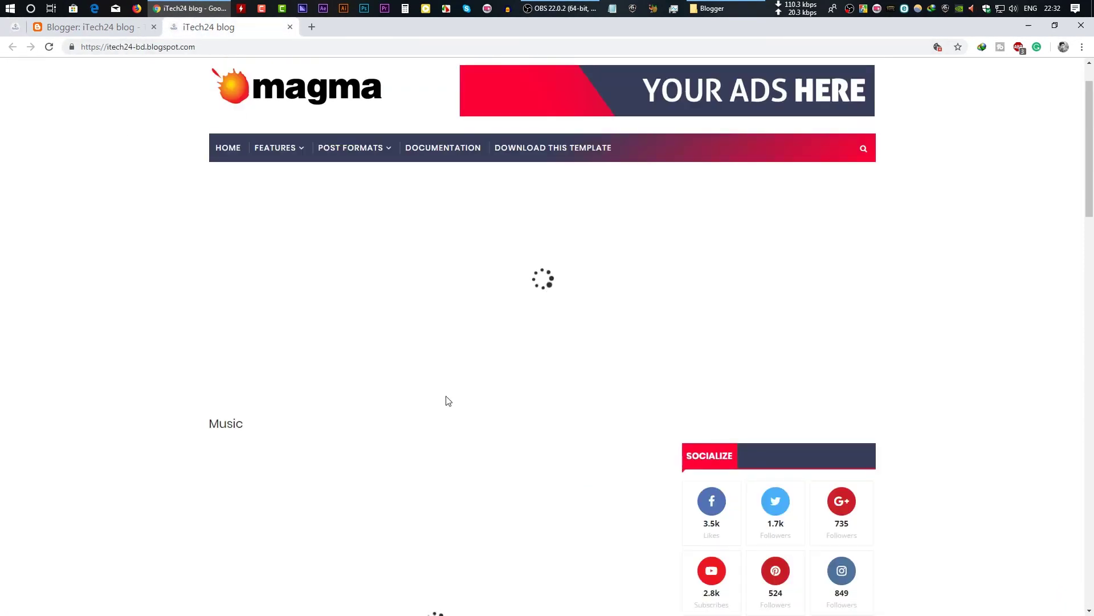
scroll(457, 435, down, 7)
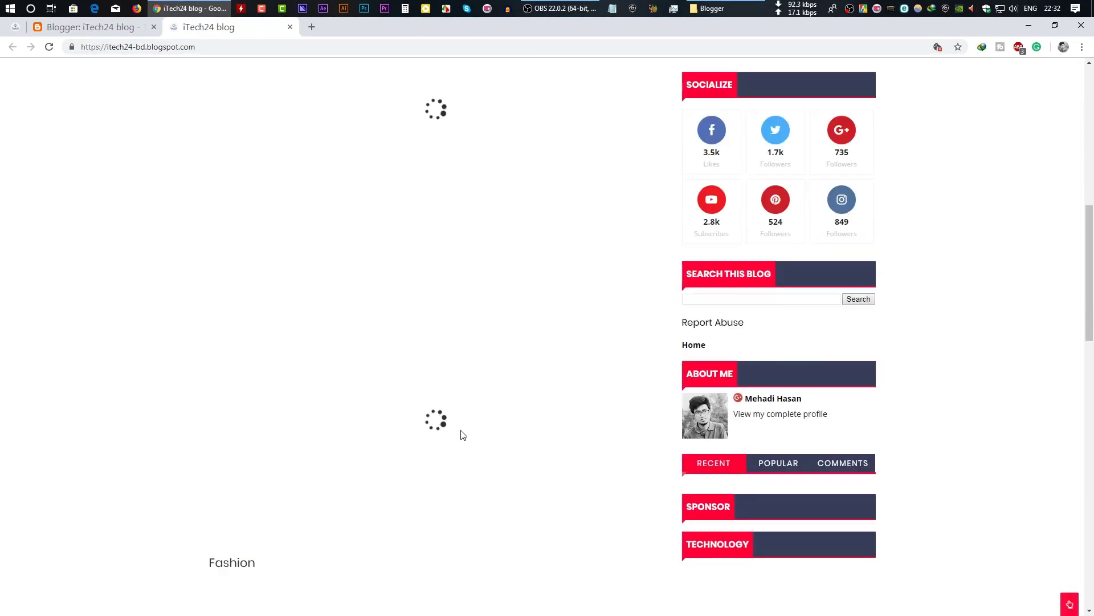
scroll(365, 280, down, 5)
scroll(365, 279, down, 2)
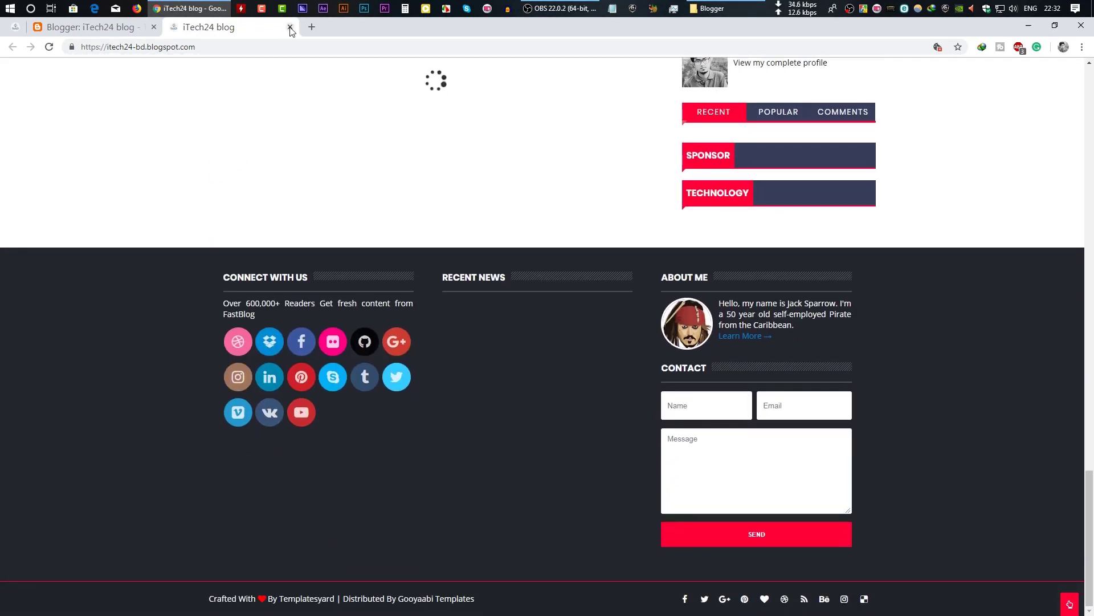
click(289, 27)
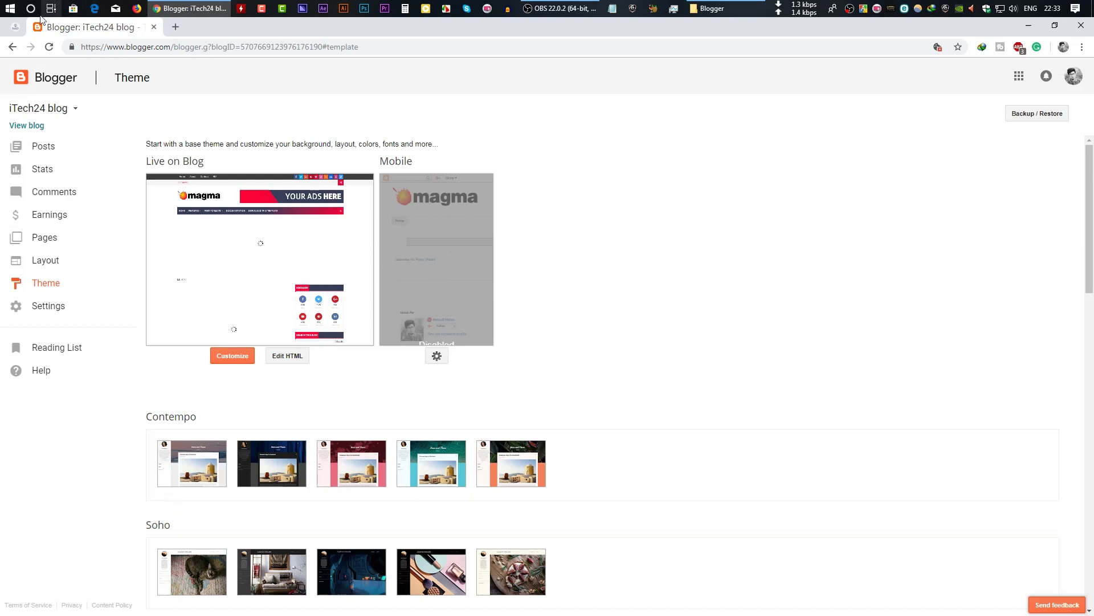
Open the blog's Layout settings and compare the theme's gadget sections with the finished iTech24 website.
click(16, 28)
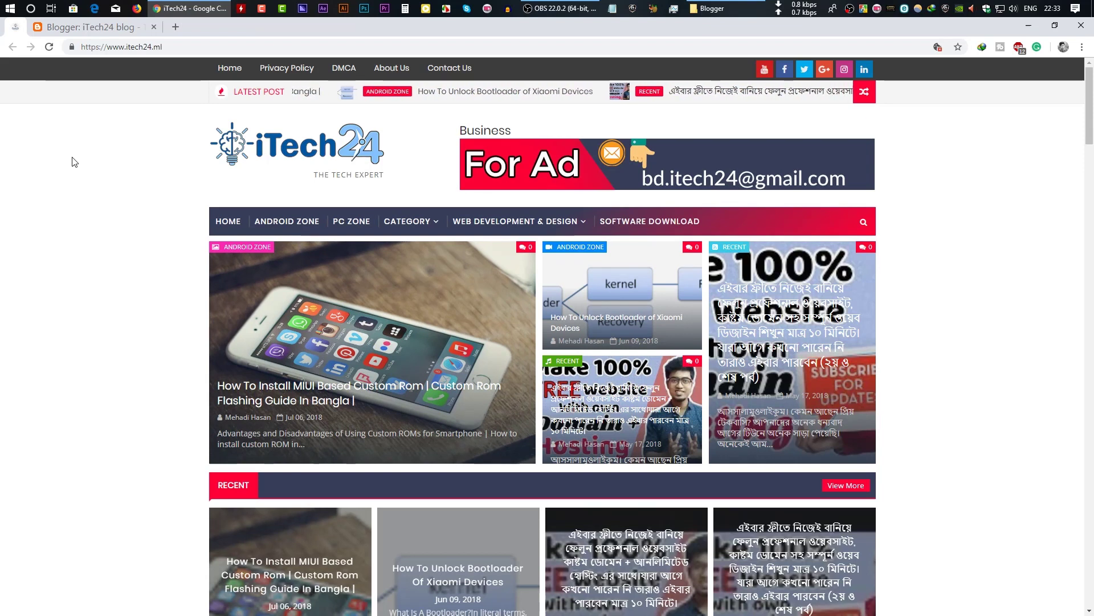
key(ctrl+Tab)
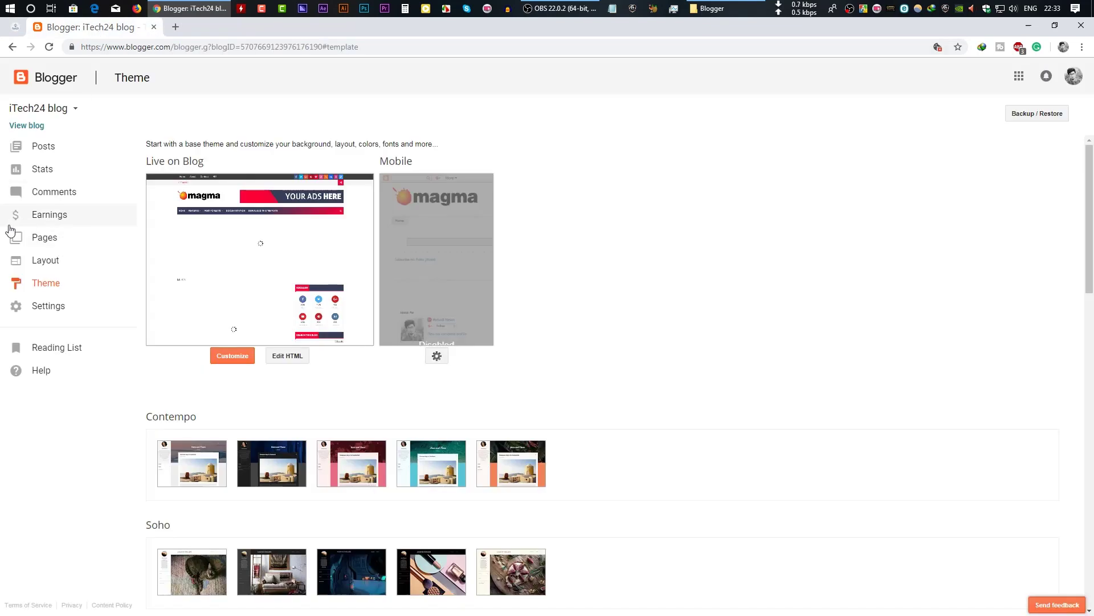
click(59, 260)
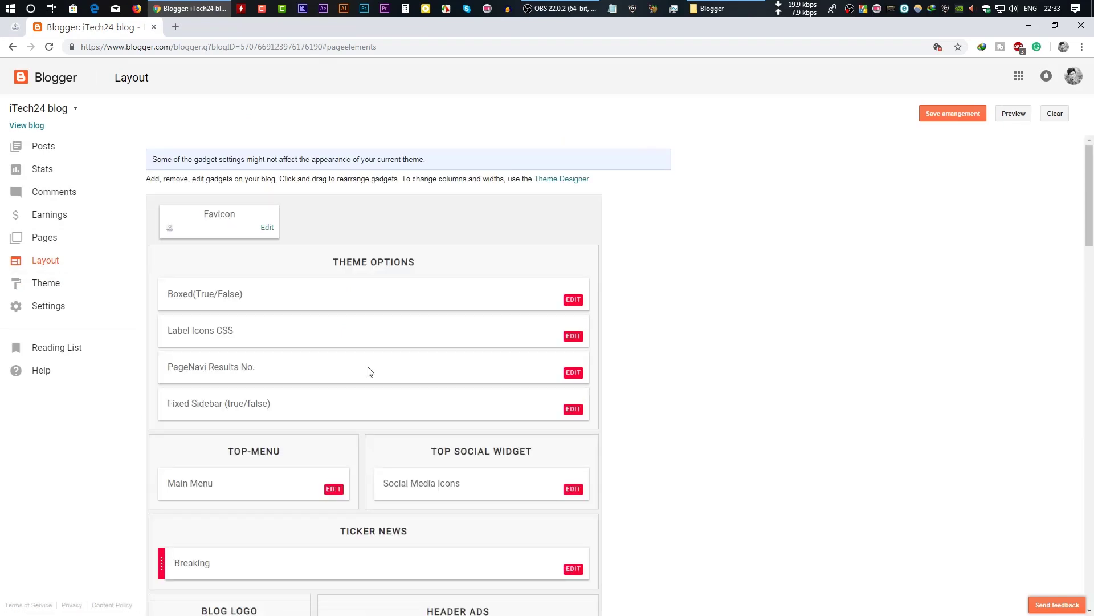
scroll(369, 372, down, 3)
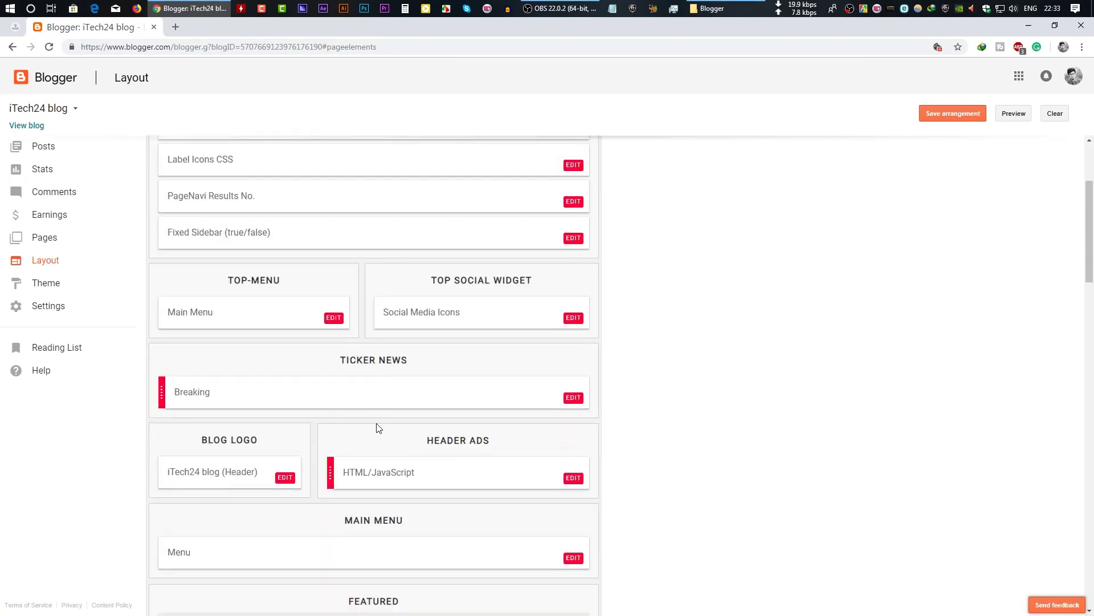
scroll(378, 425, up, 3)
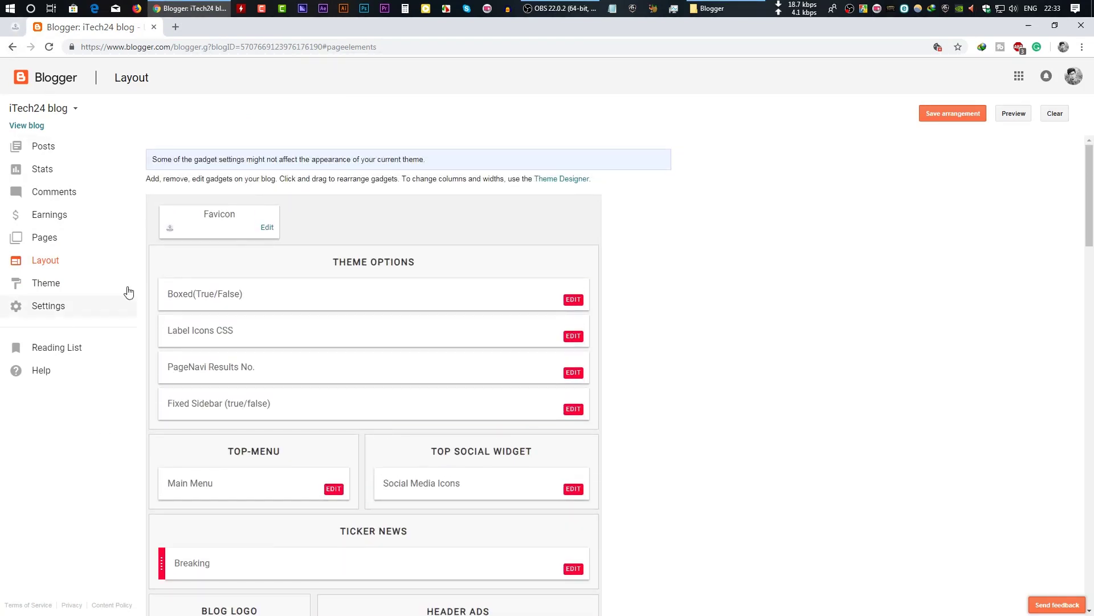
scroll(340, 344, down, 2)
click(15, 26)
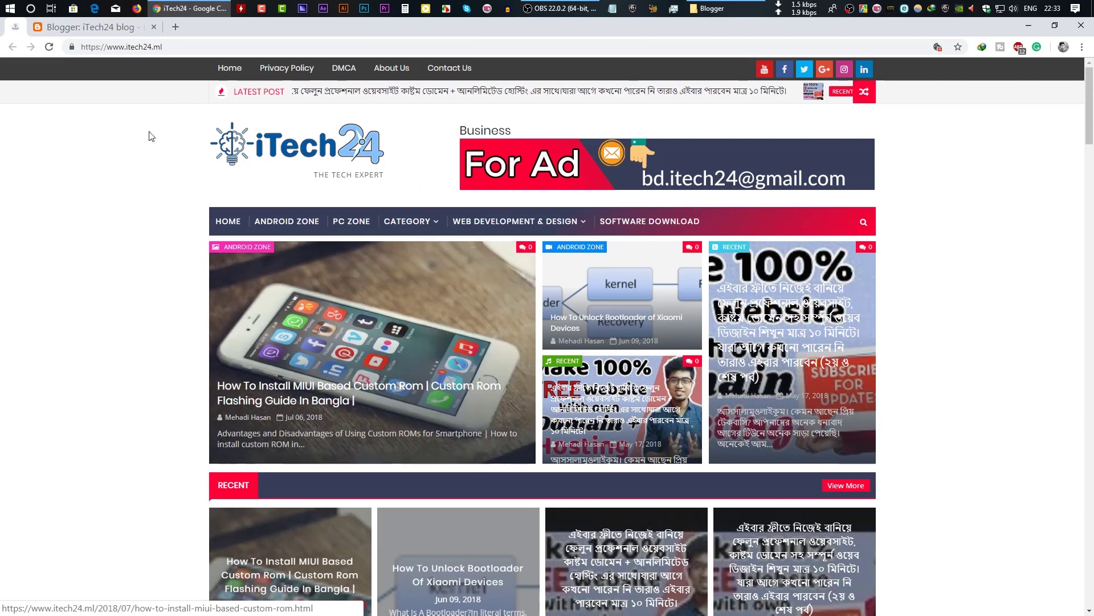
click(129, 32)
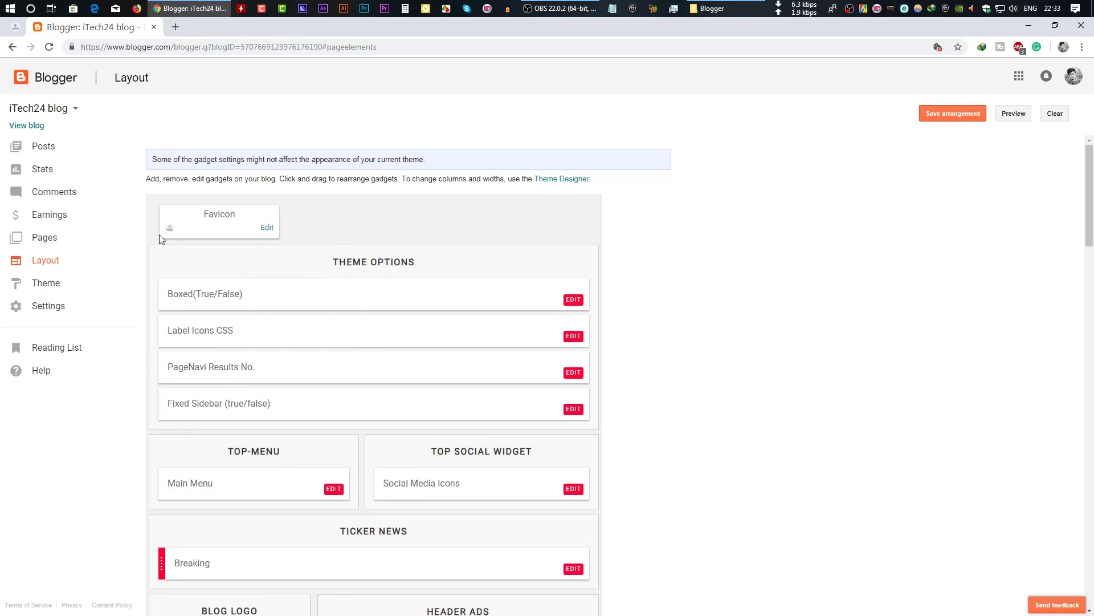
Compare the layout's Top-Menu, Top Social Widget, Ticker News and Blog Logo sections with the matching header areas of the iTech24 website.
scroll(278, 368, down, 2)
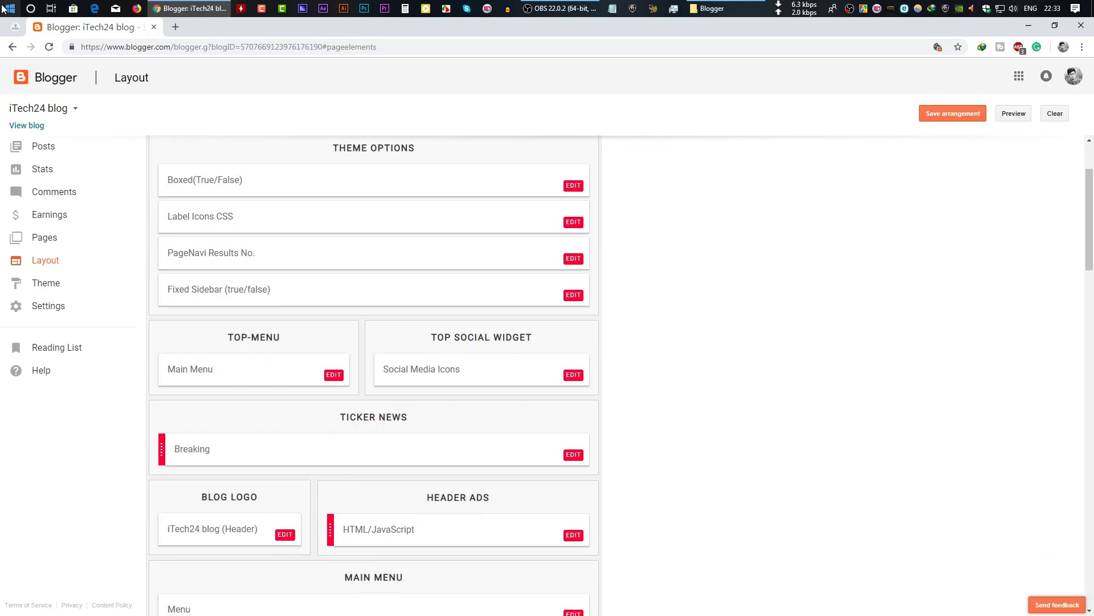
click(26, 125)
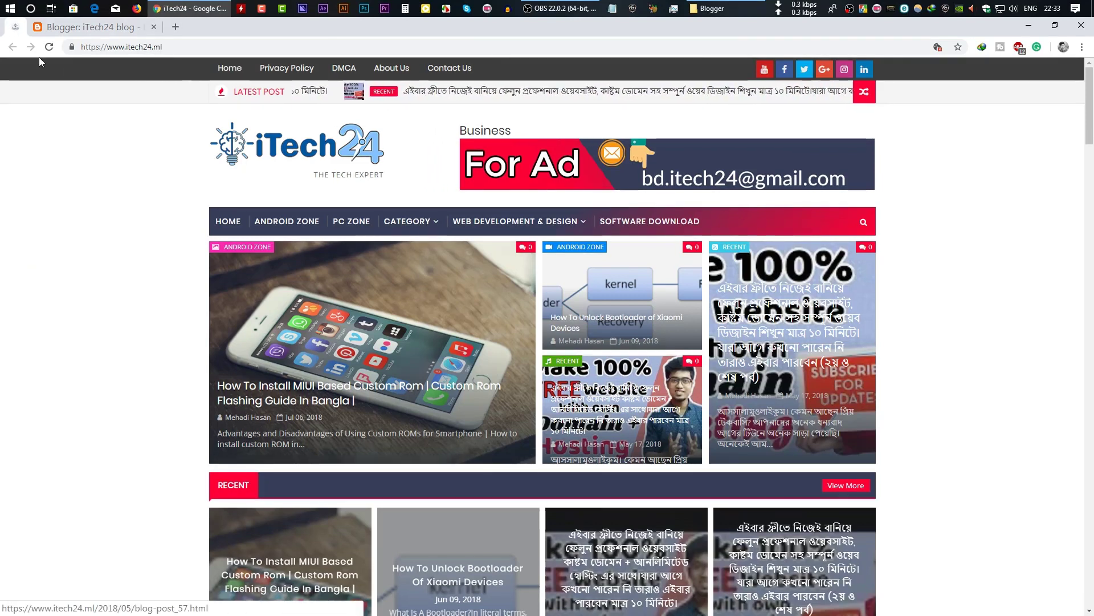
click(88, 27)
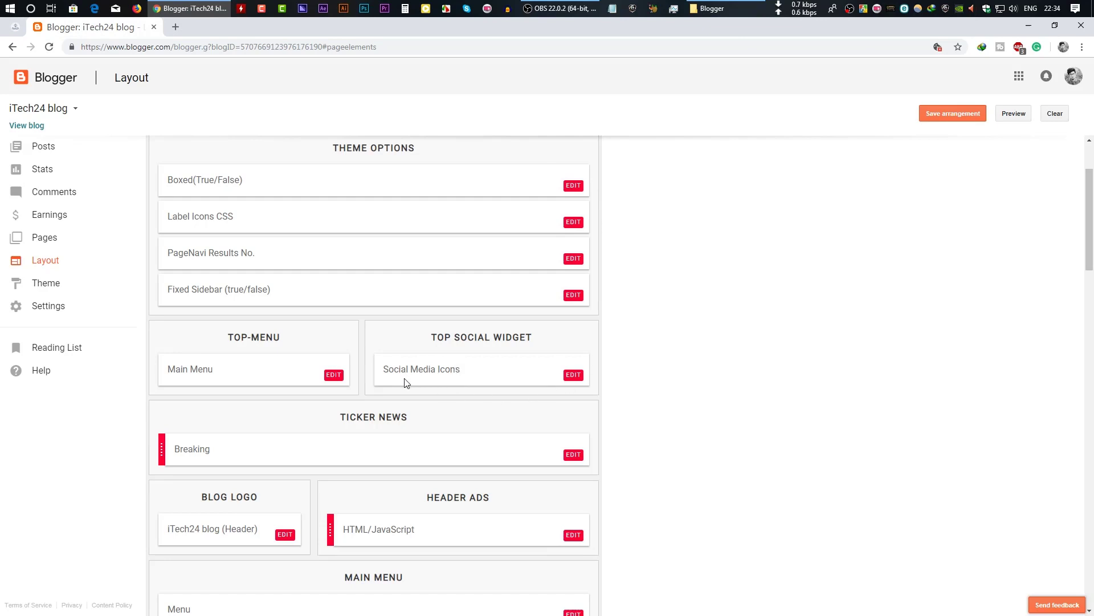
click(16, 27)
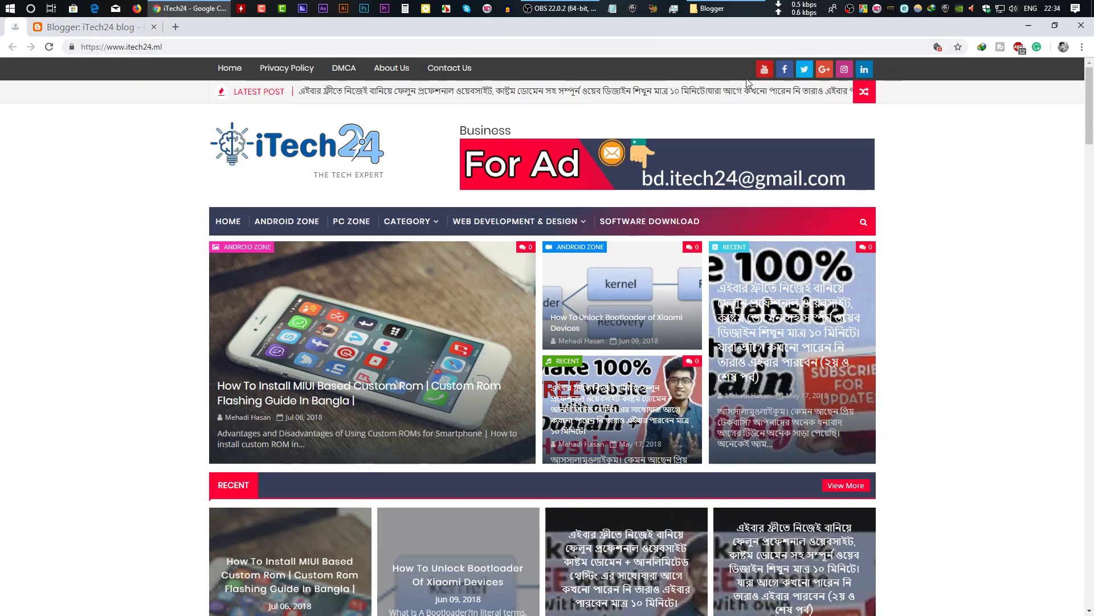
click(125, 31)
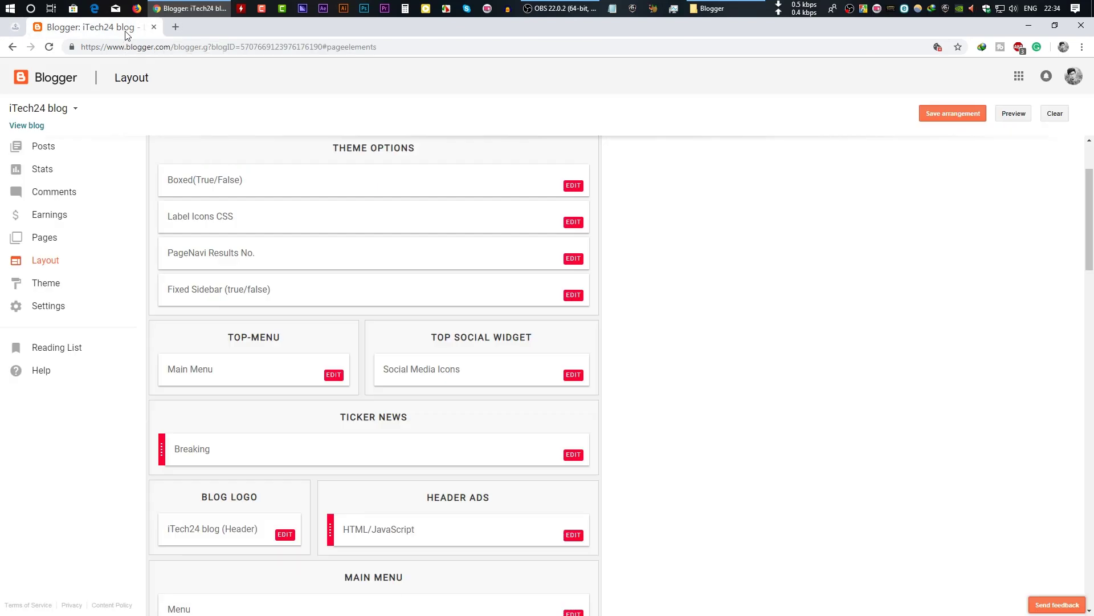
scroll(542, 371, down, 3)
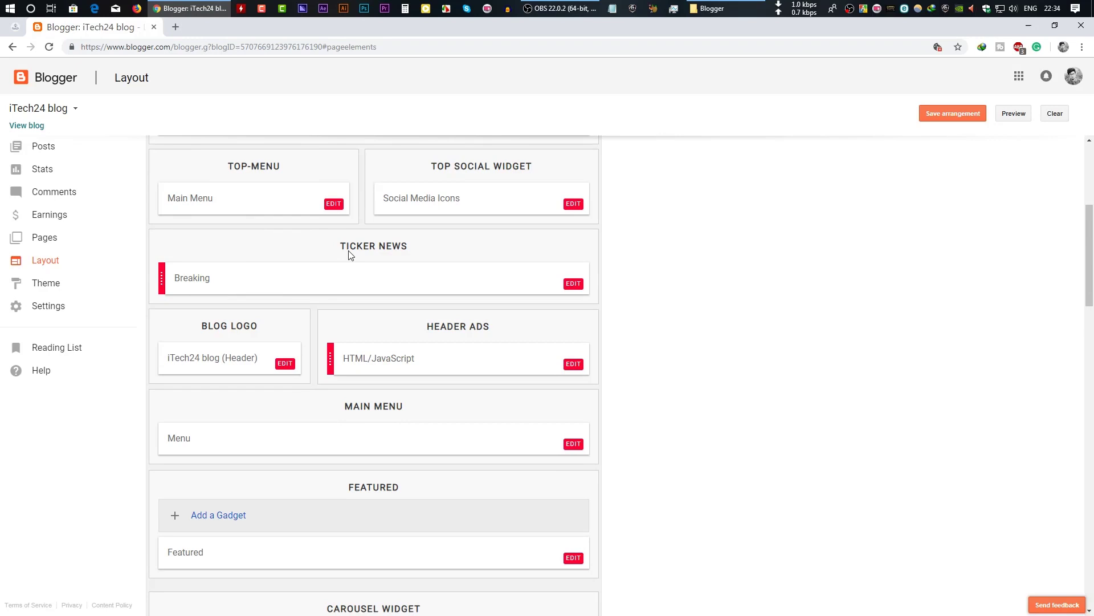
click(15, 27)
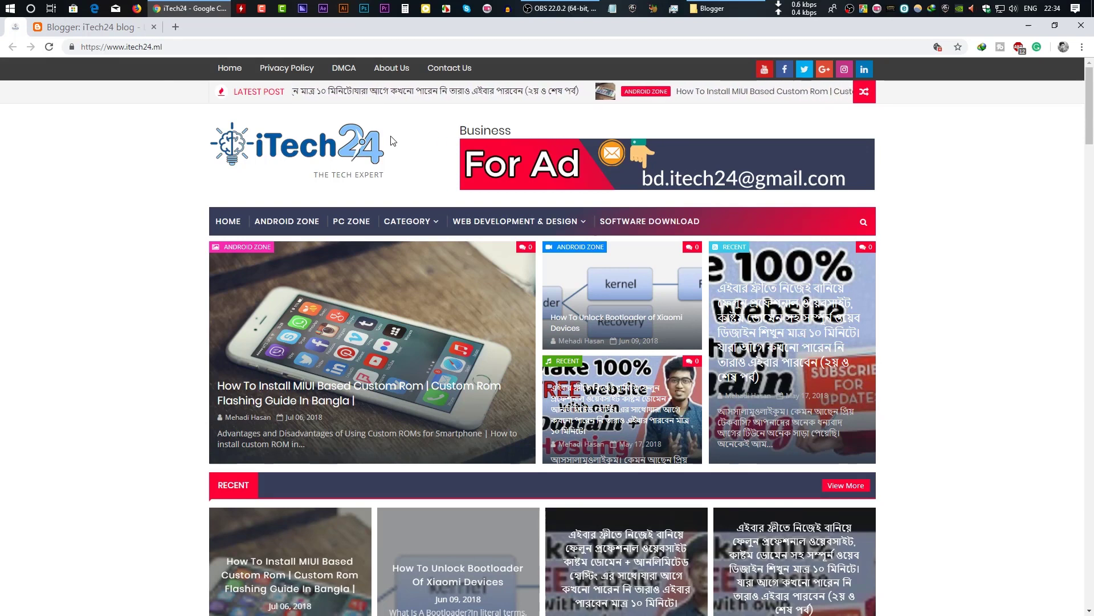
click(115, 33)
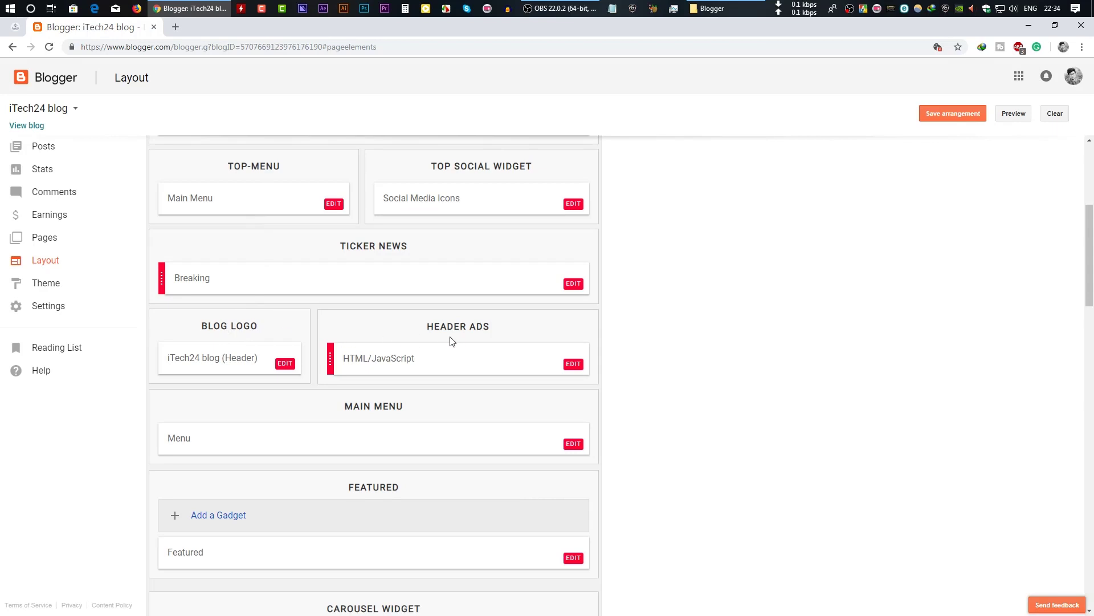
Examine the iTech24 website's footer columns, credit line and social icons, and return to the blog's layout page.
click(15, 27)
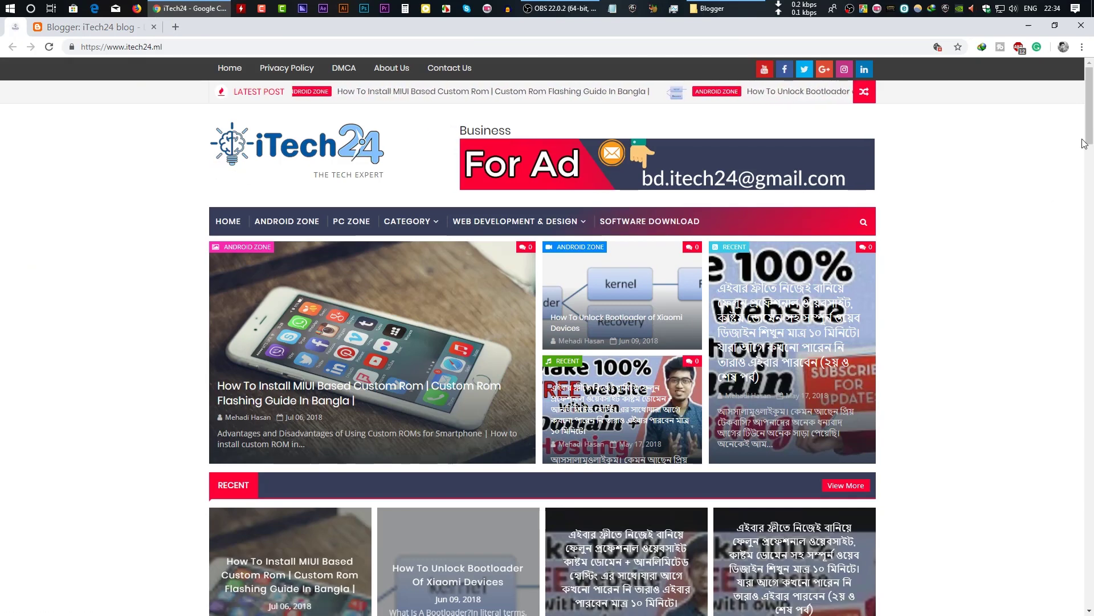
drag(1089, 131, 1089, 575)
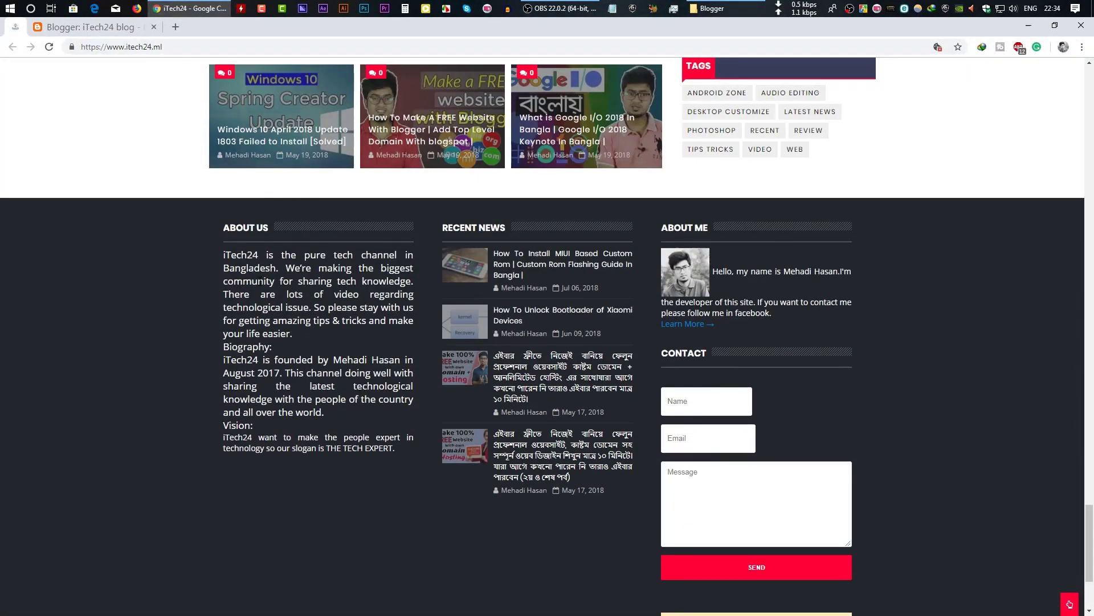
drag(1089, 575, 1088, 601)
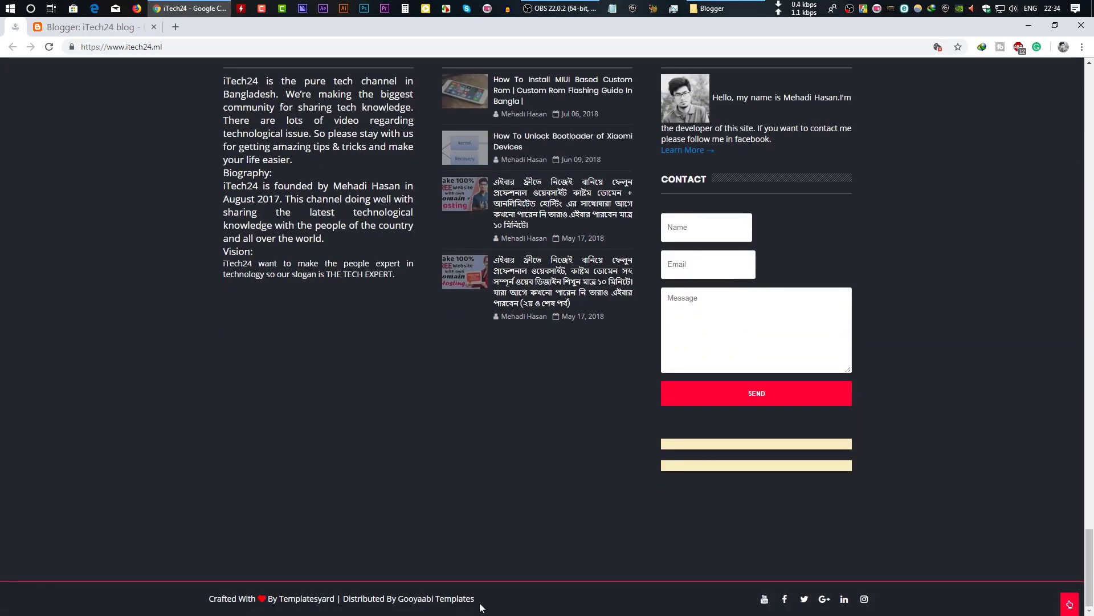
scroll(369, 301, up, 4)
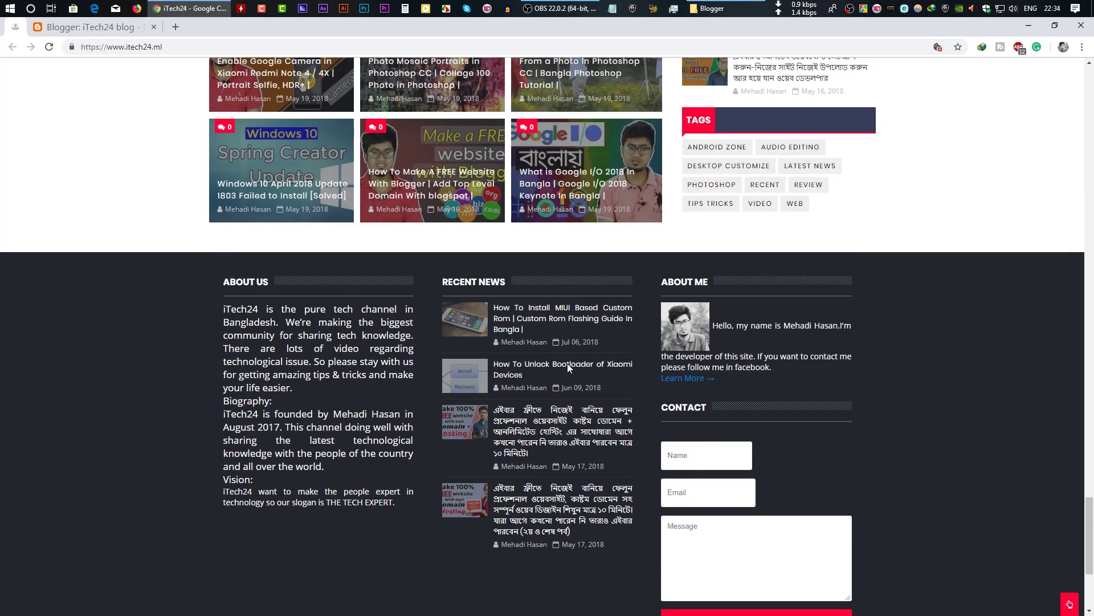
scroll(708, 476, down, 3)
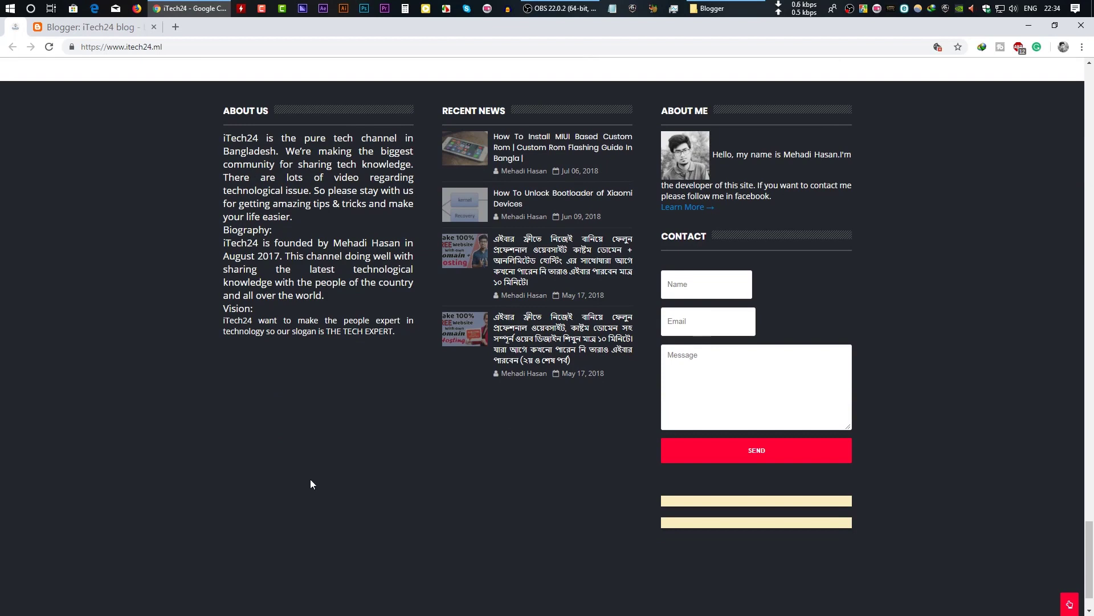
drag(1089, 586, 148, 61)
click(117, 28)
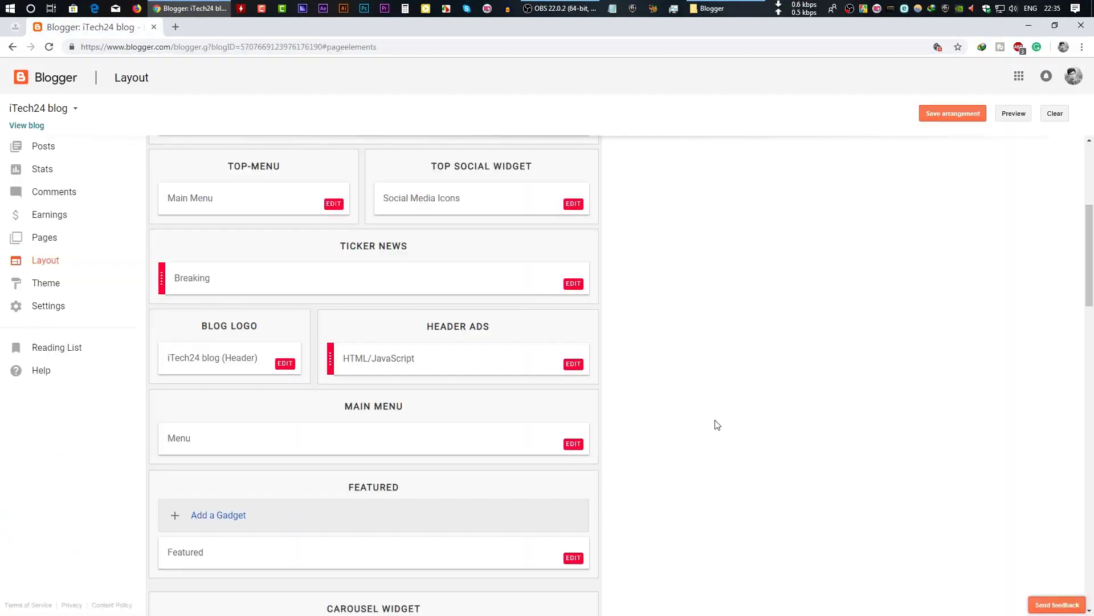
Compare the layout's Header Ads and Main Menu sections with the iTech24 website's ad banner, navigation bar and Category submenu.
click(17, 29)
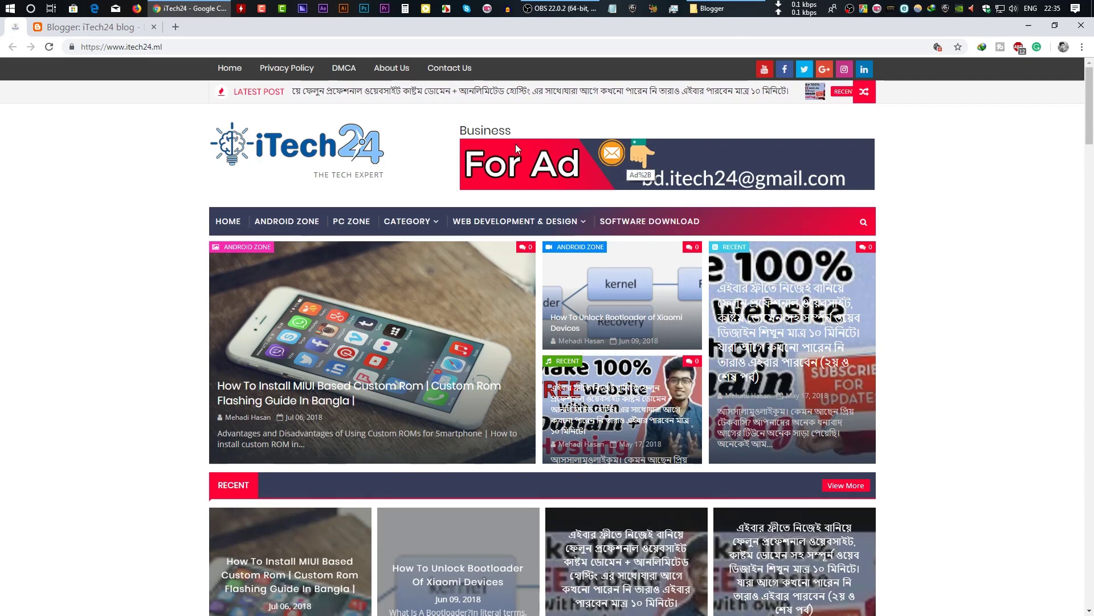
key(ctrl+Tab)
scroll(342, 314, down, 2)
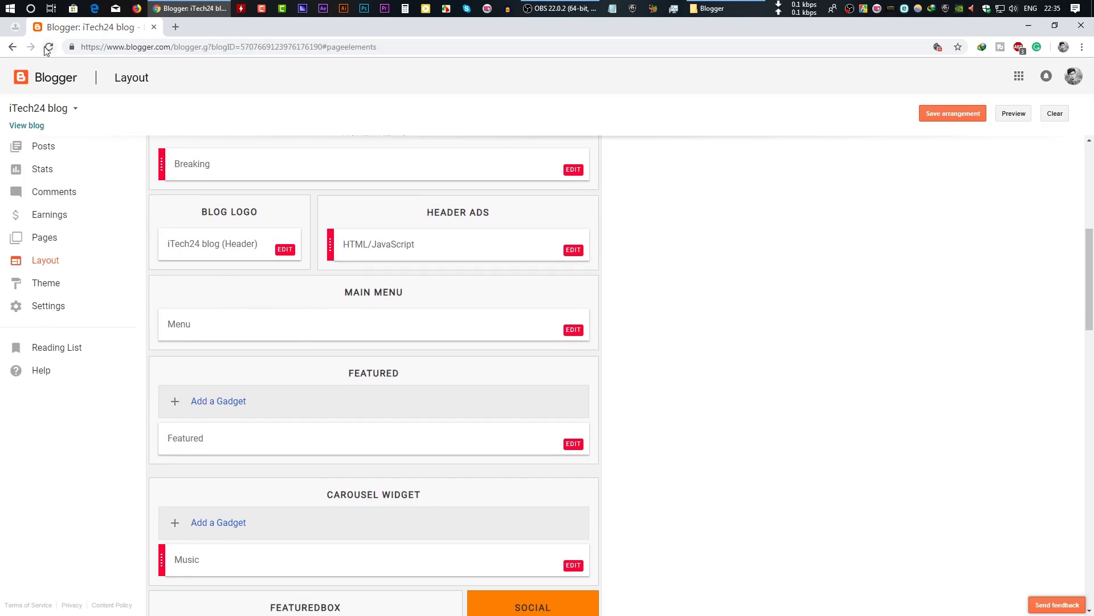
click(15, 26)
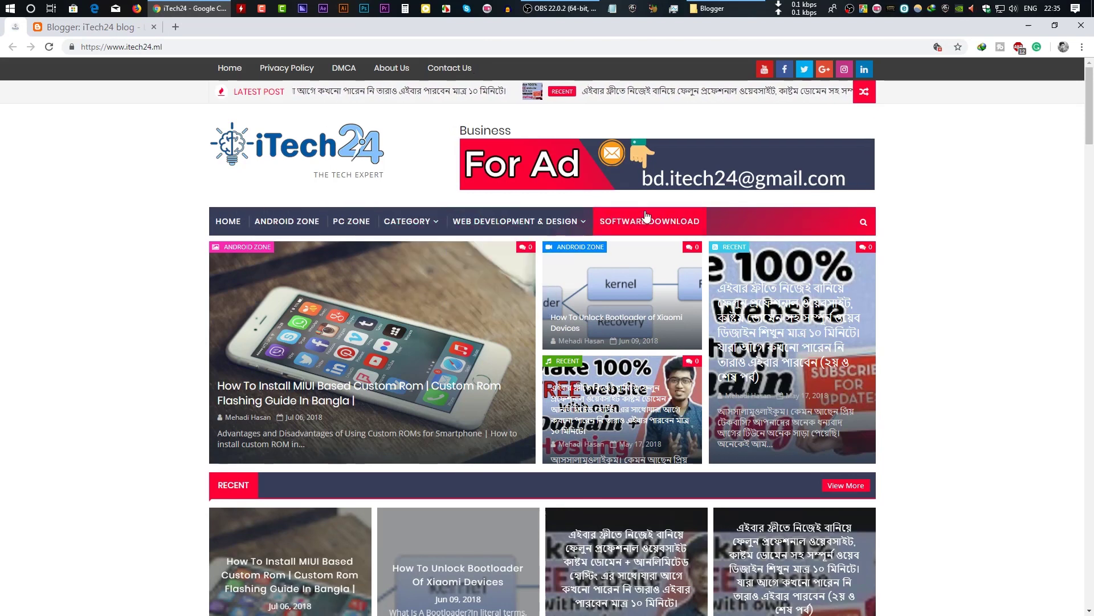
mouse_move(404, 223)
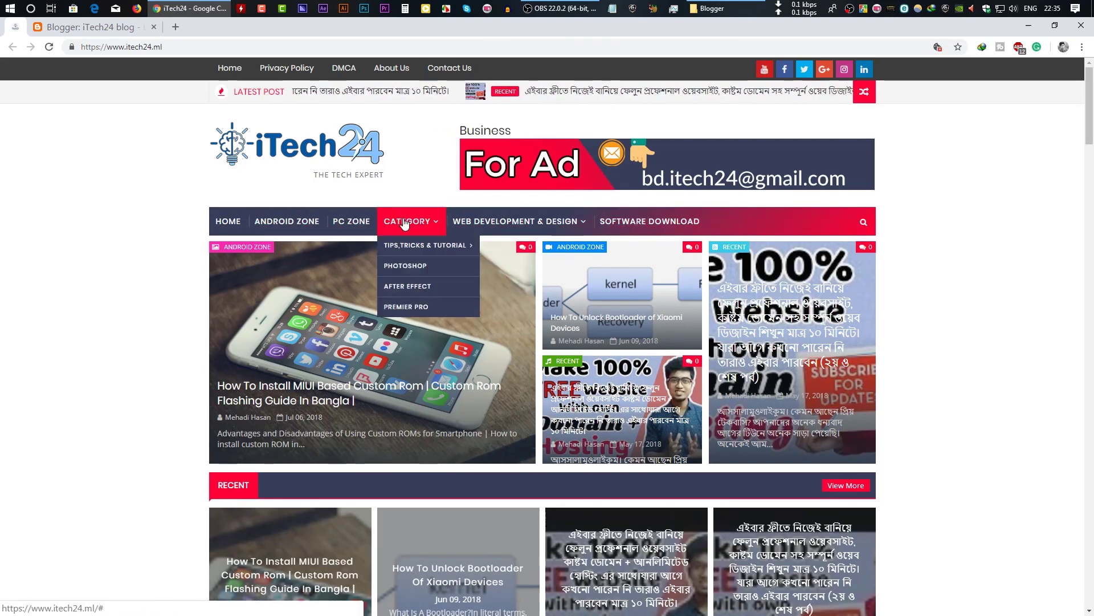
mouse_move(411, 244)
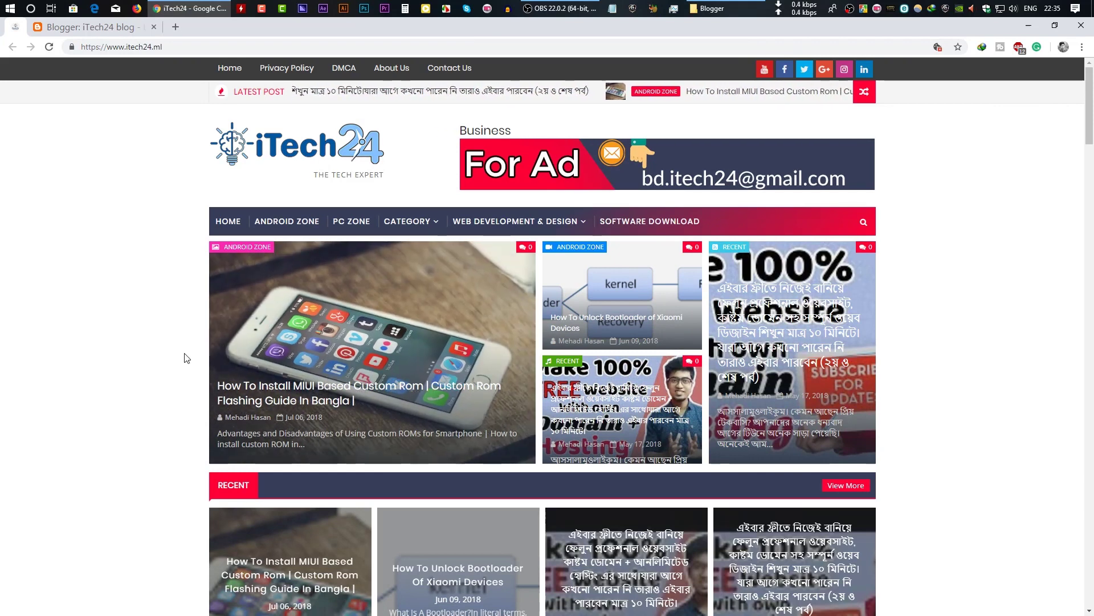
Examine the iTech24 home page's main content blocks from the featured posts and Recent carousel down to the Video section.
scroll(205, 365, down, 2)
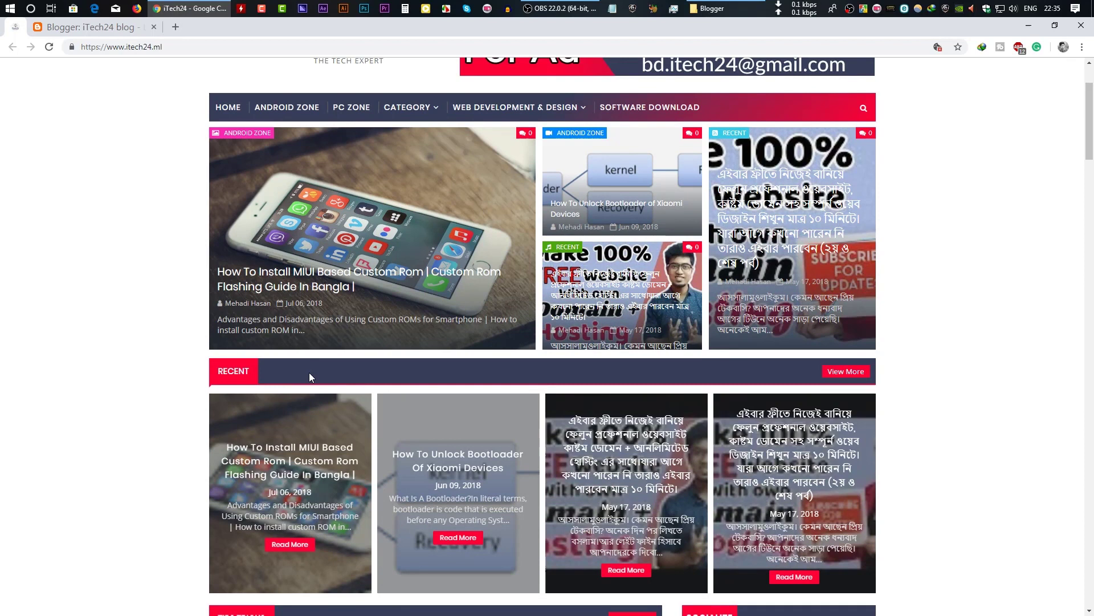
scroll(344, 395, down, 3)
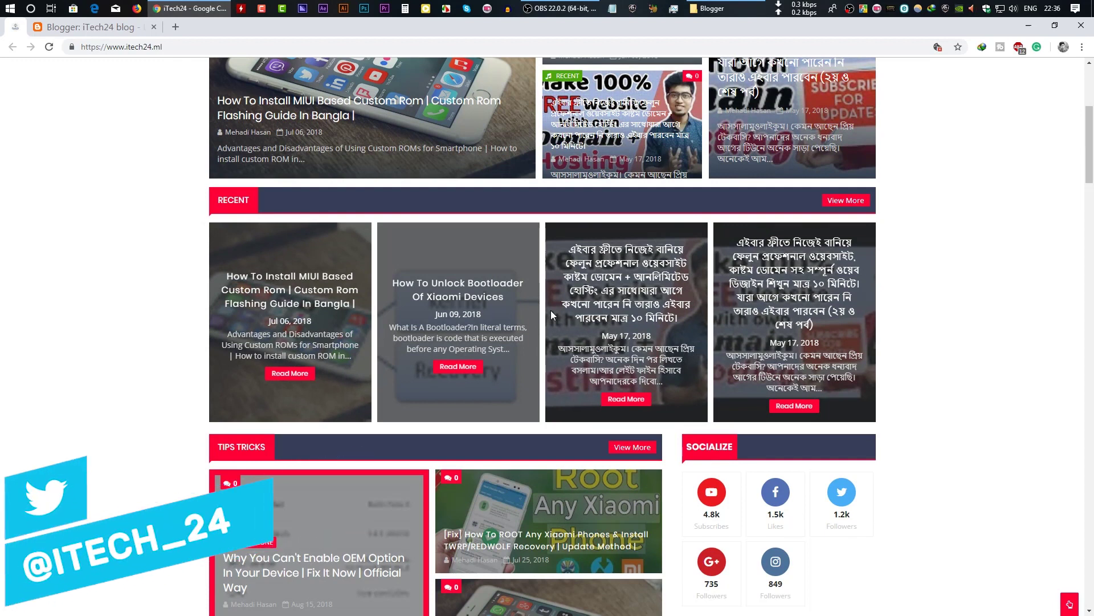
scroll(550, 310, down, 3)
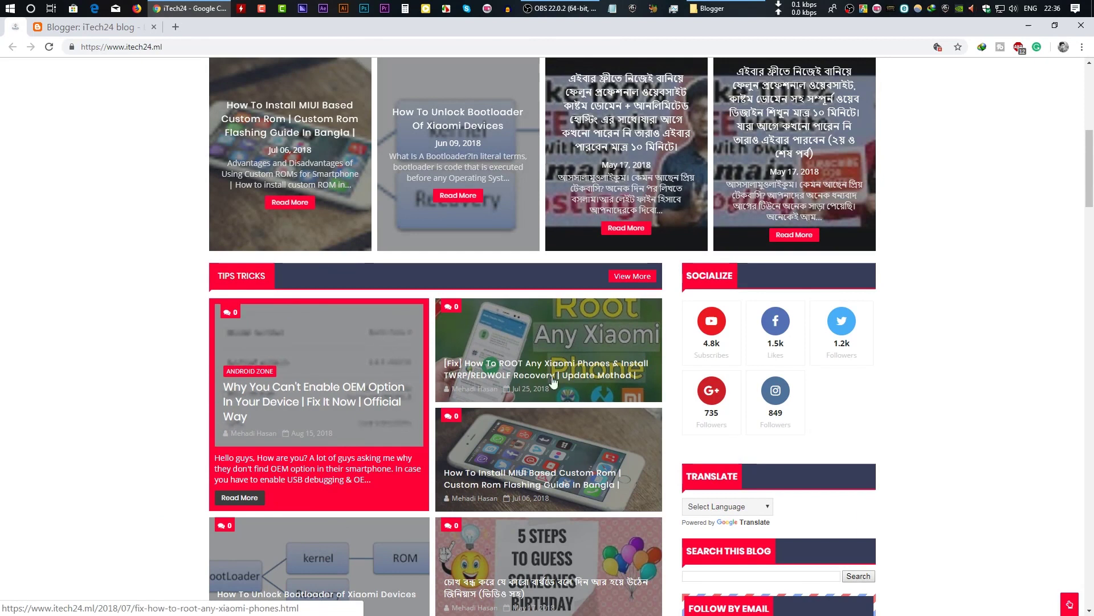
scroll(429, 413, down, 2)
scroll(267, 379, down, 3)
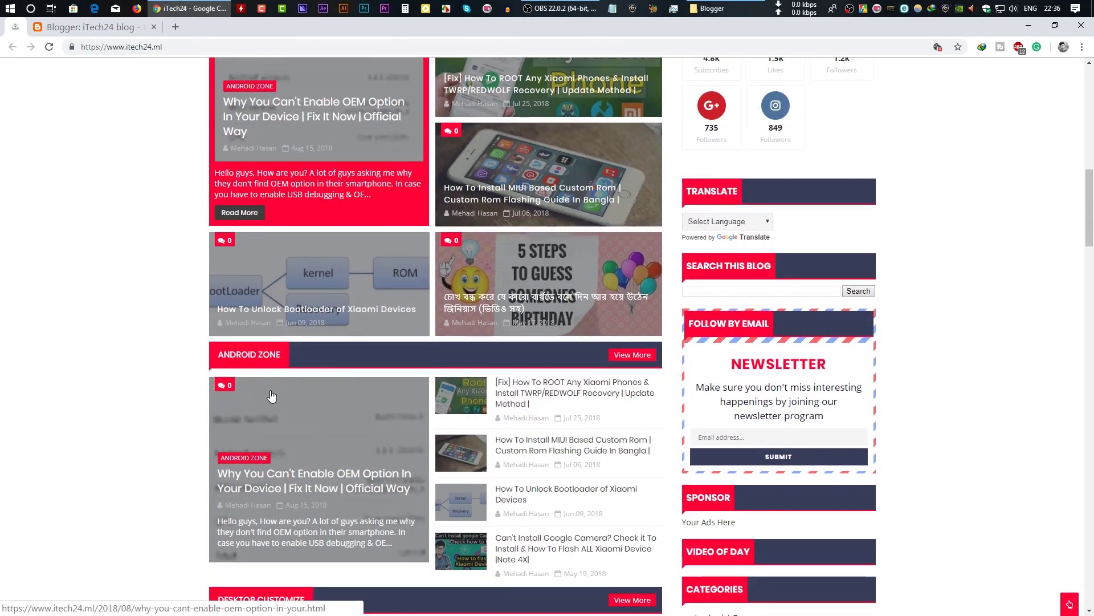
scroll(465, 434, down, 3)
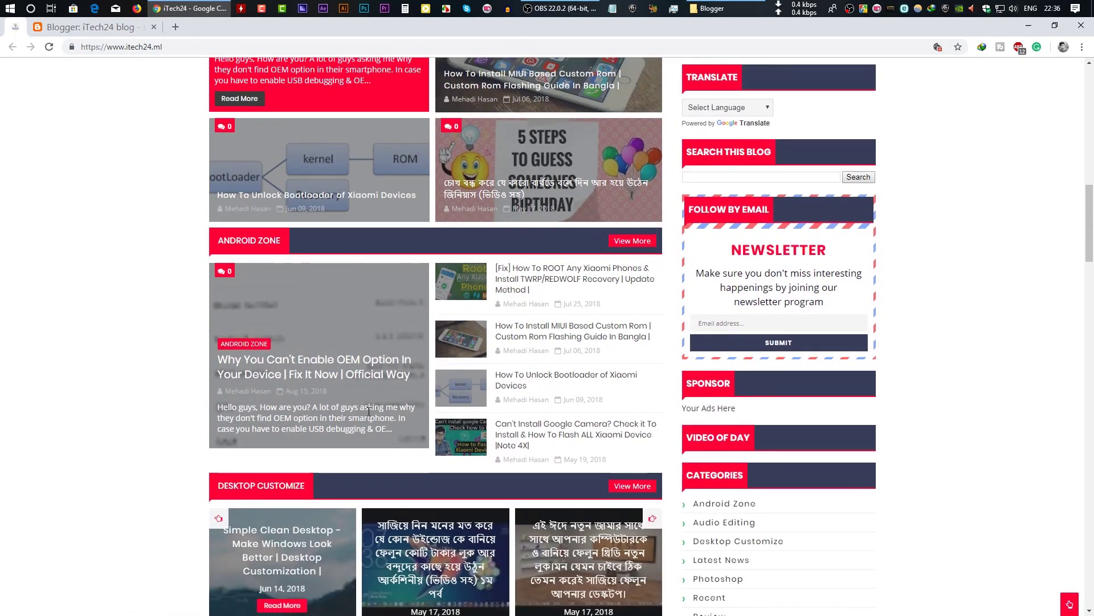
scroll(369, 416, down, 8)
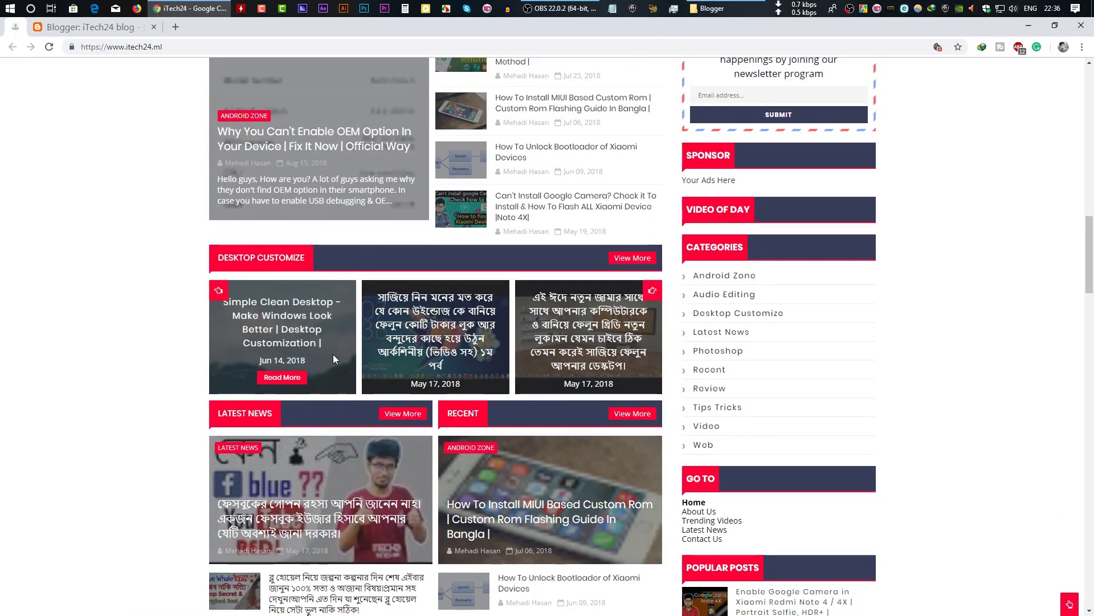
scroll(338, 360, down, 9)
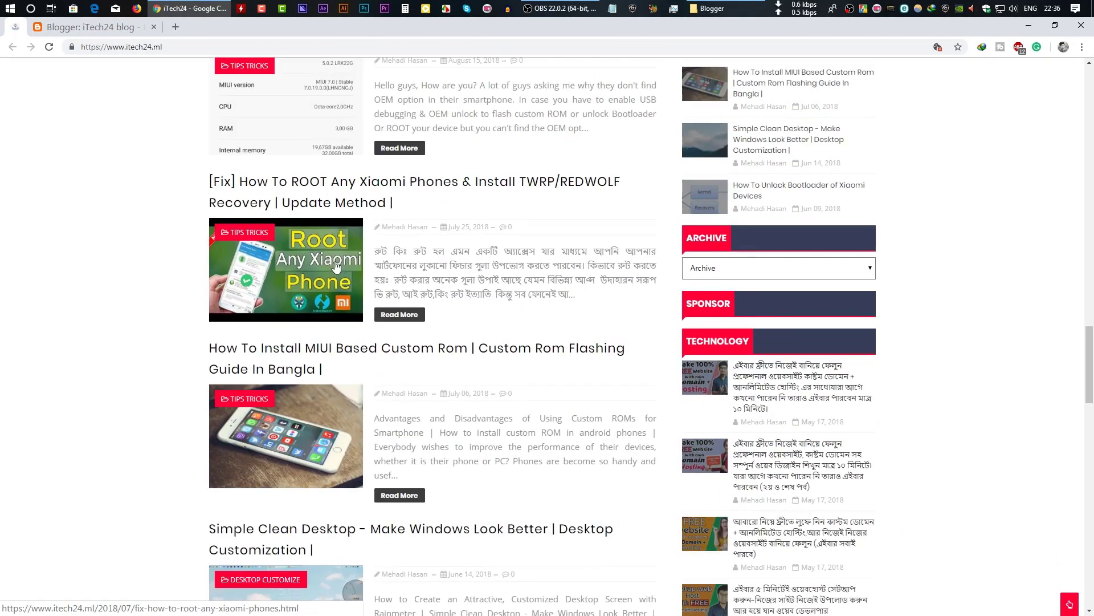
scroll(382, 349, down, 4)
scroll(382, 349, down, 14)
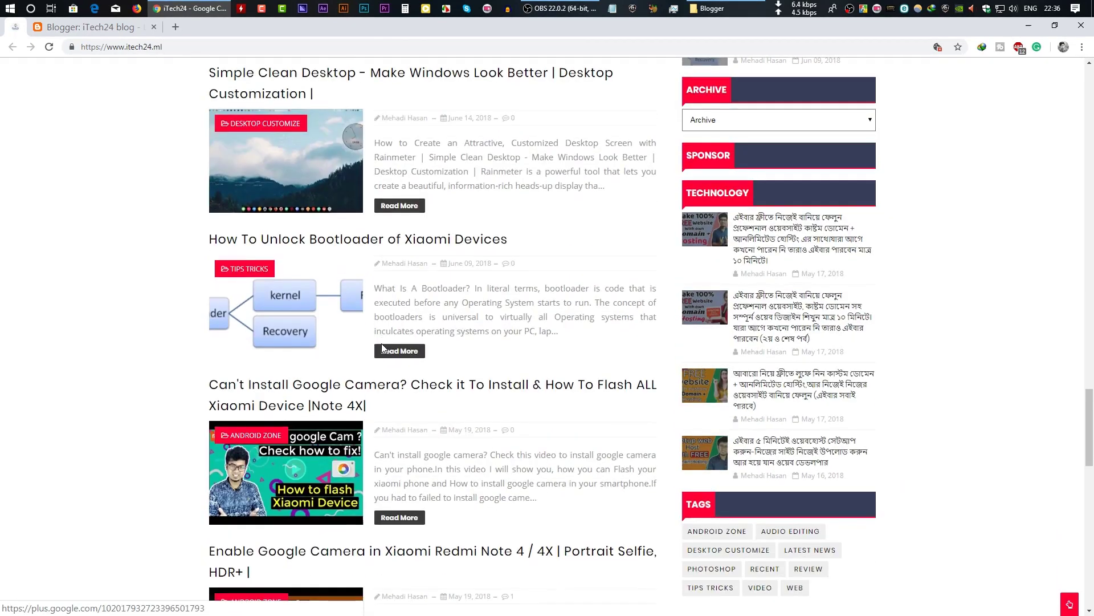
Examine the iTech24 website's sidebar widgets from Socialize, Translate and Follow by Email down to the tabbed posts and Archive.
scroll(456, 349, up, 12)
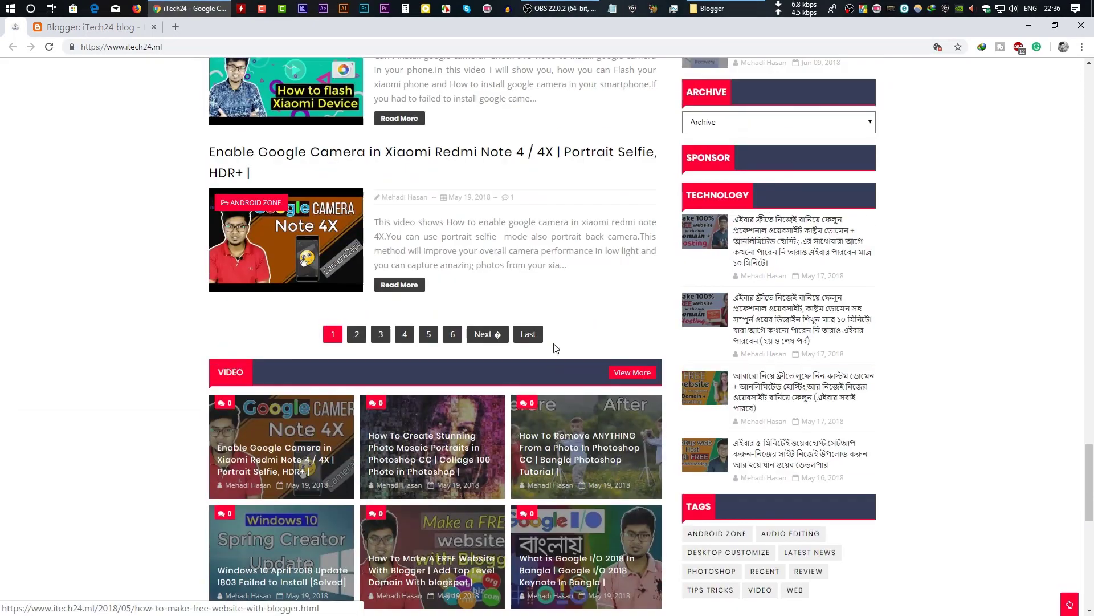
scroll(678, 358, up, 12)
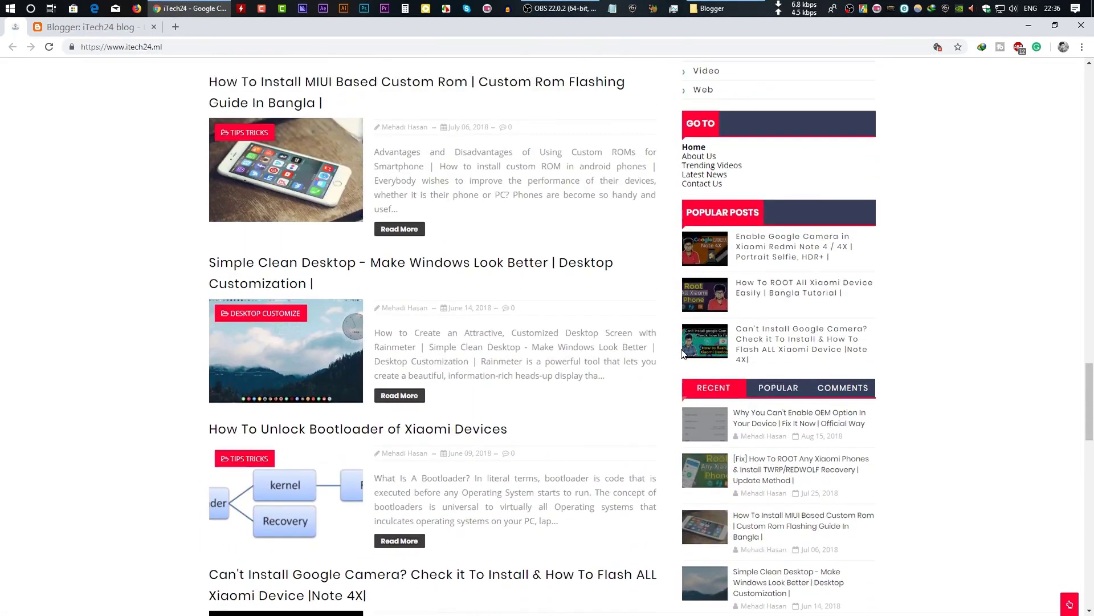
scroll(709, 351, up, 7)
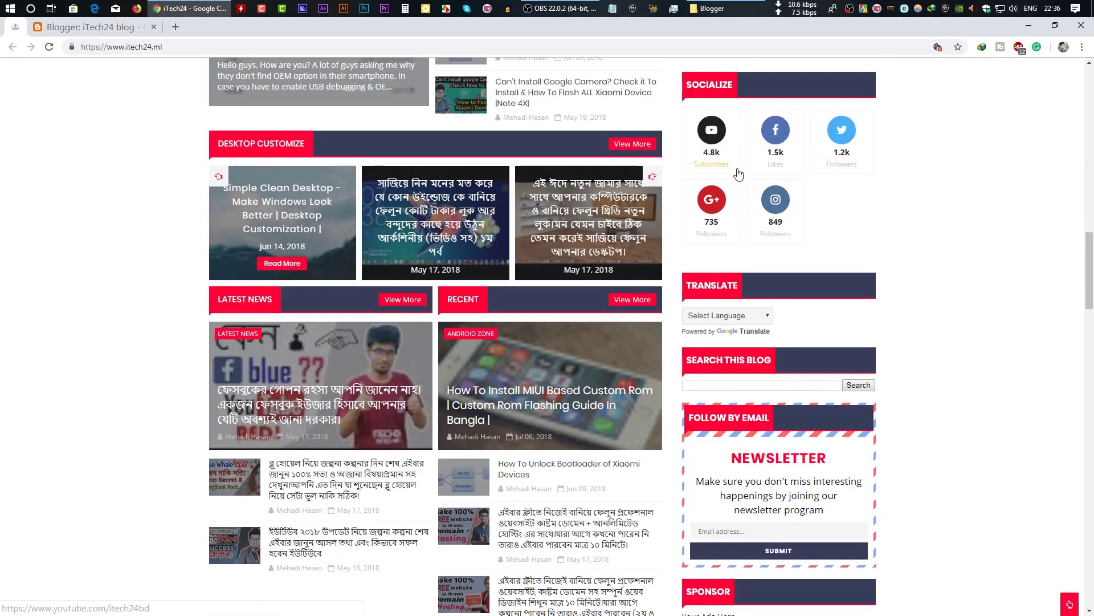
scroll(739, 173, down, 2)
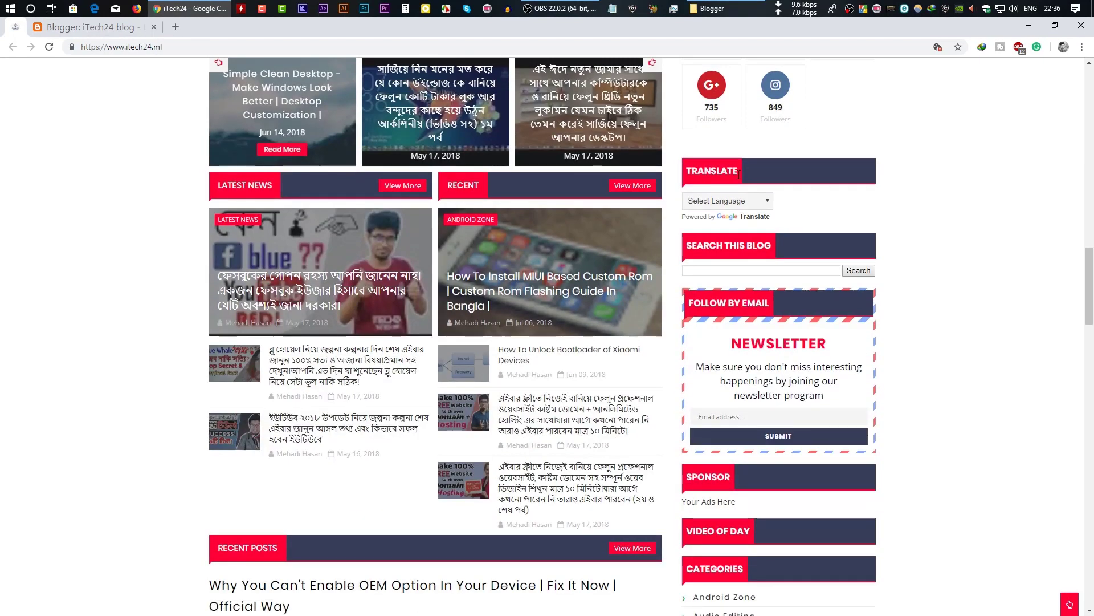
scroll(751, 226, down, 3)
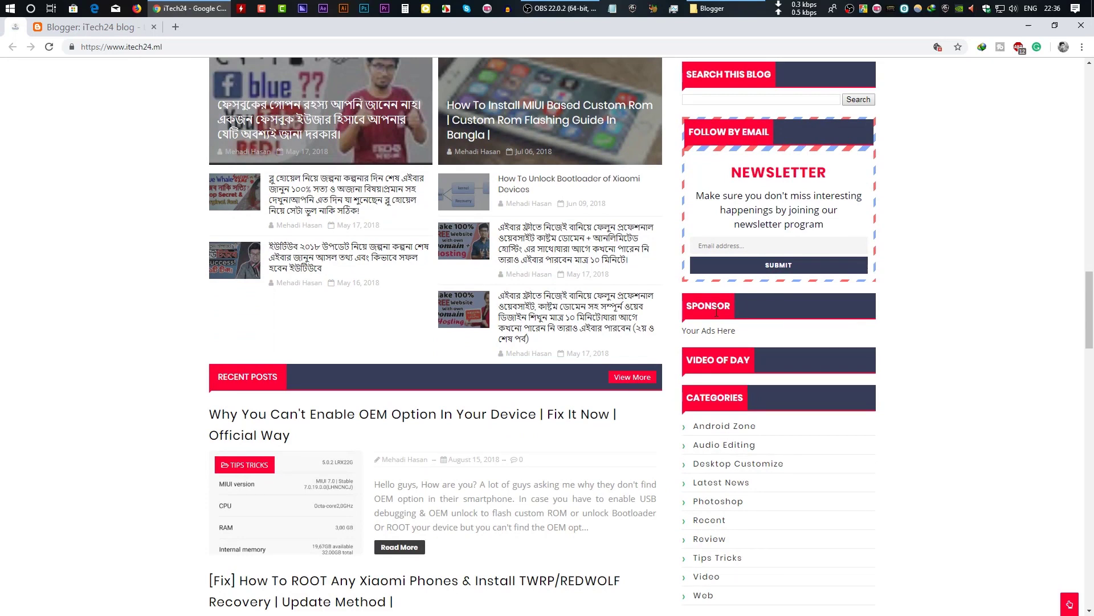
scroll(716, 312, down, 2)
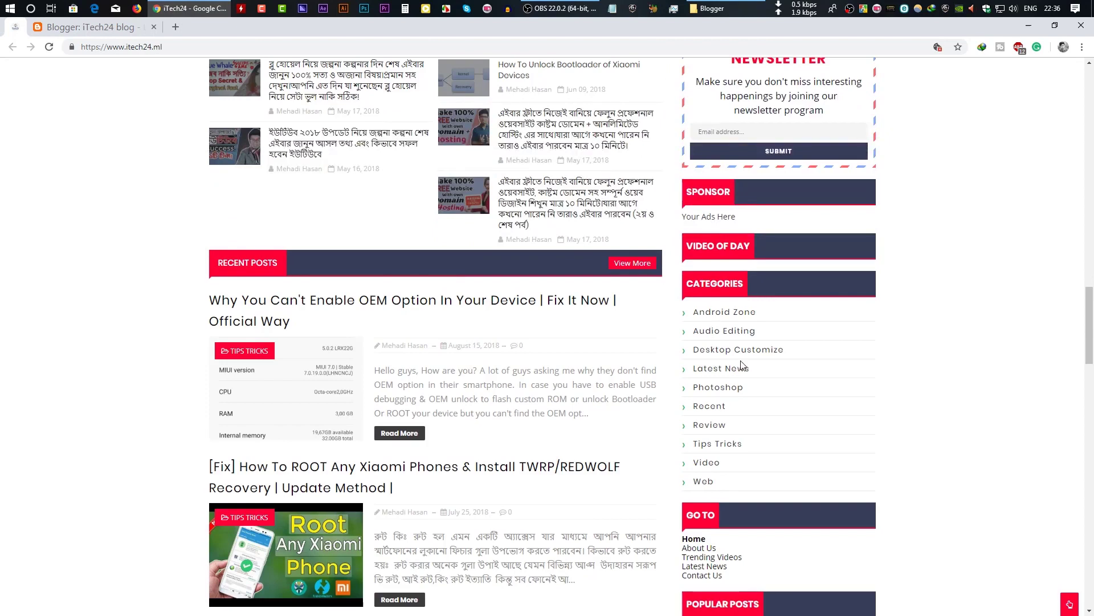
scroll(774, 399, down, 3)
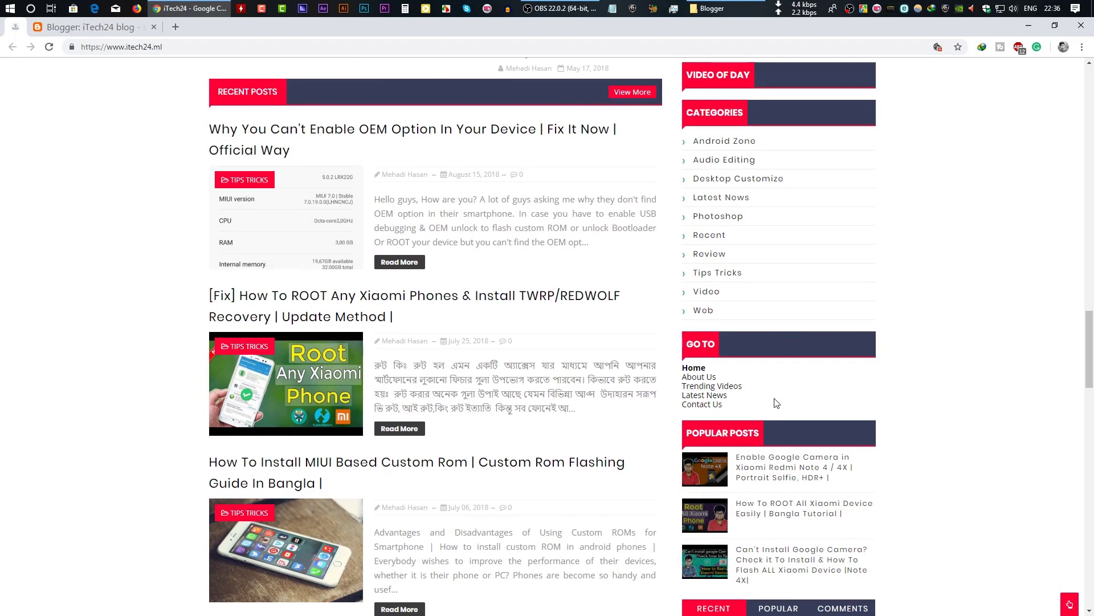
scroll(775, 403, down, 10)
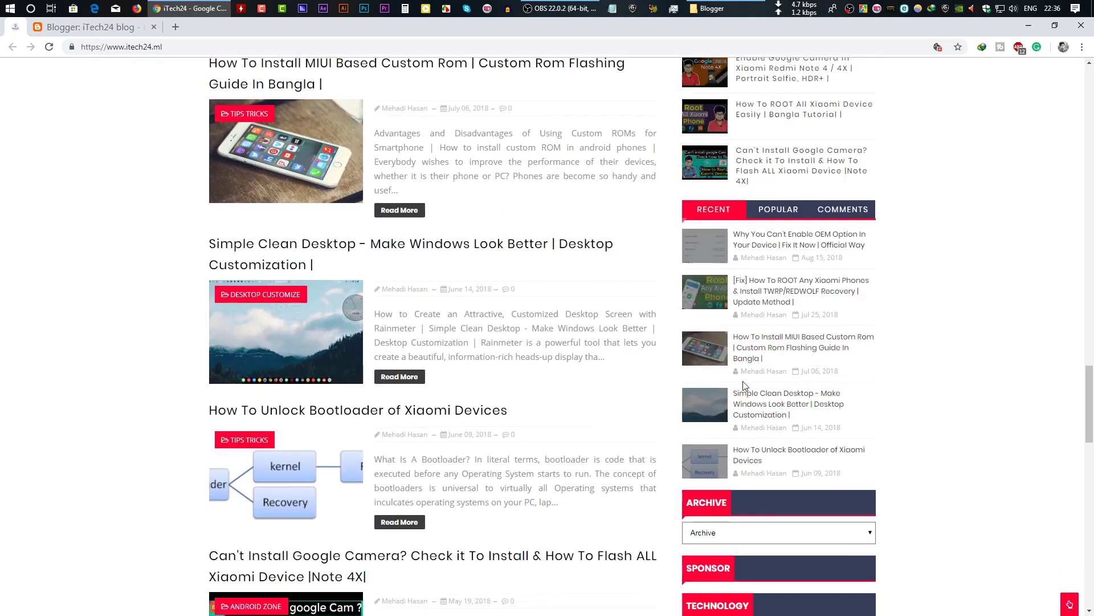
Compare the iTech24 website's Video section, Tags and footer columns with the FeaturedGrid and Footer Widget sections in the blog's layout.
scroll(732, 438, down, 15)
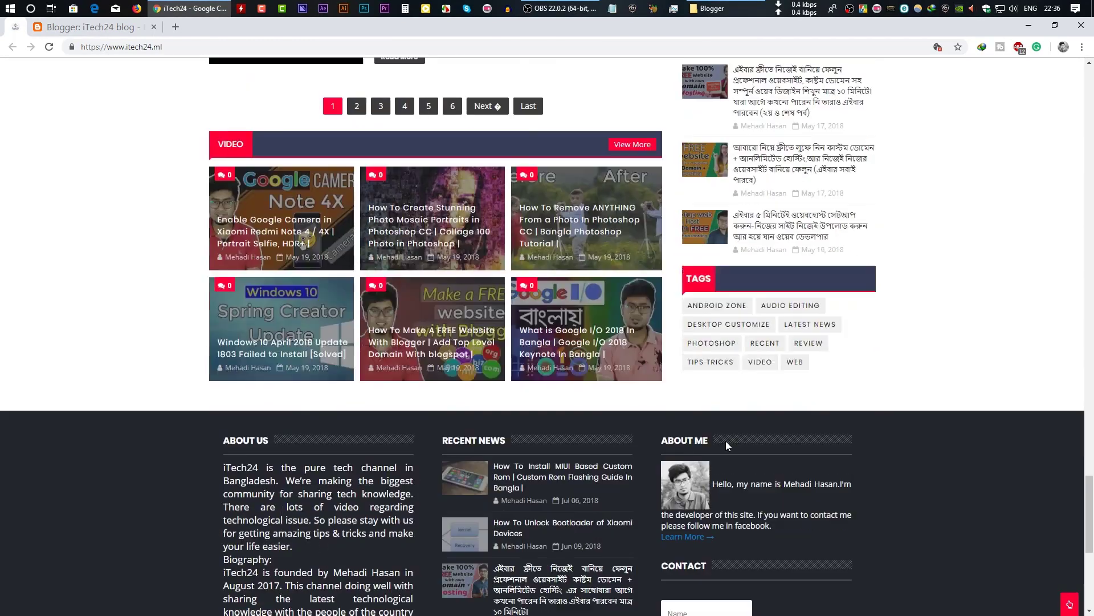
scroll(716, 452, down, 4)
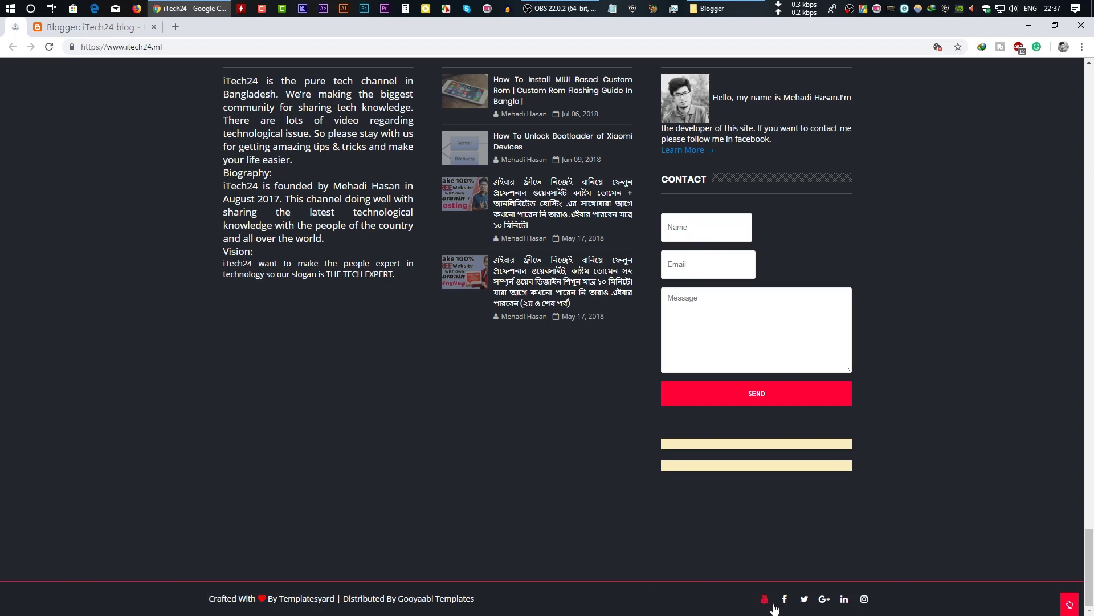
drag(1091, 558, 1091, 85)
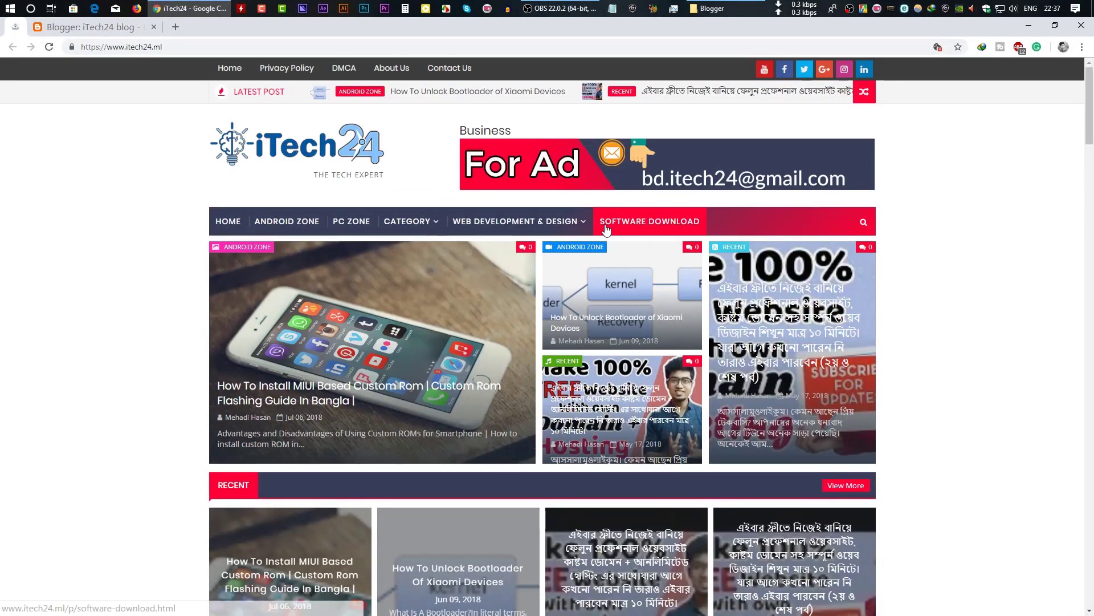
click(13, 46)
scroll(420, 357, down, 5)
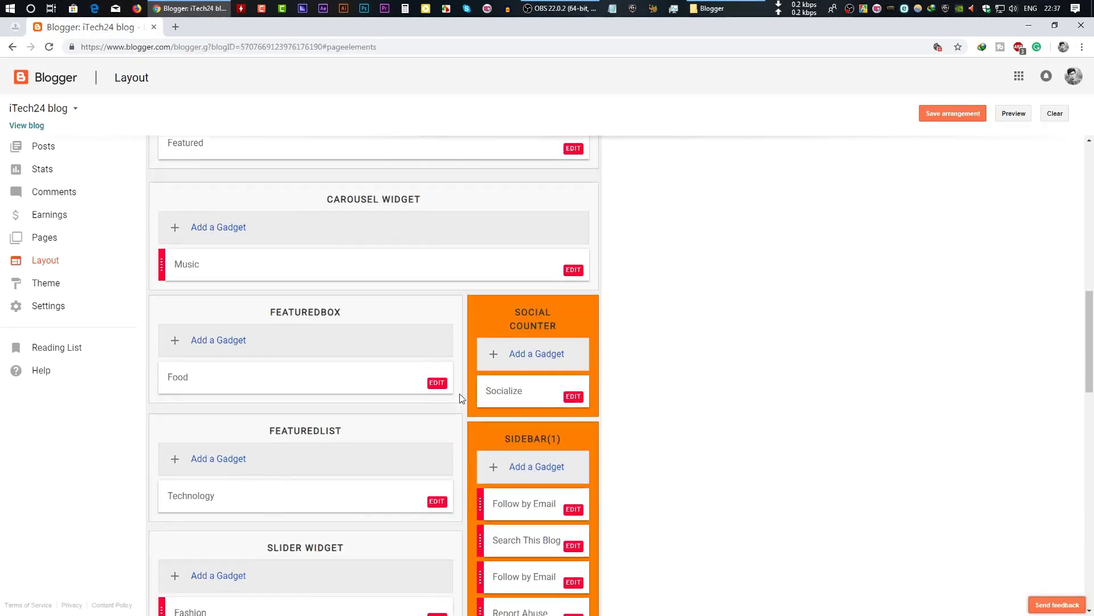
scroll(461, 398, down, 20)
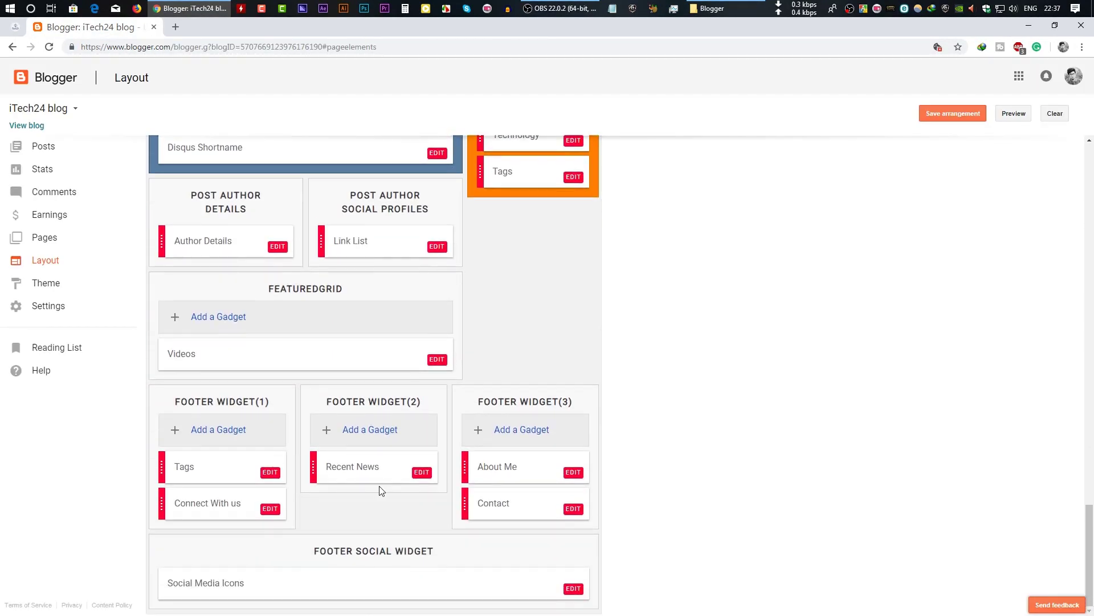
Look through the blog's Posts, Stats, Comments, Earnings and Pages sections, ending at the Basic settings.
click(40, 148)
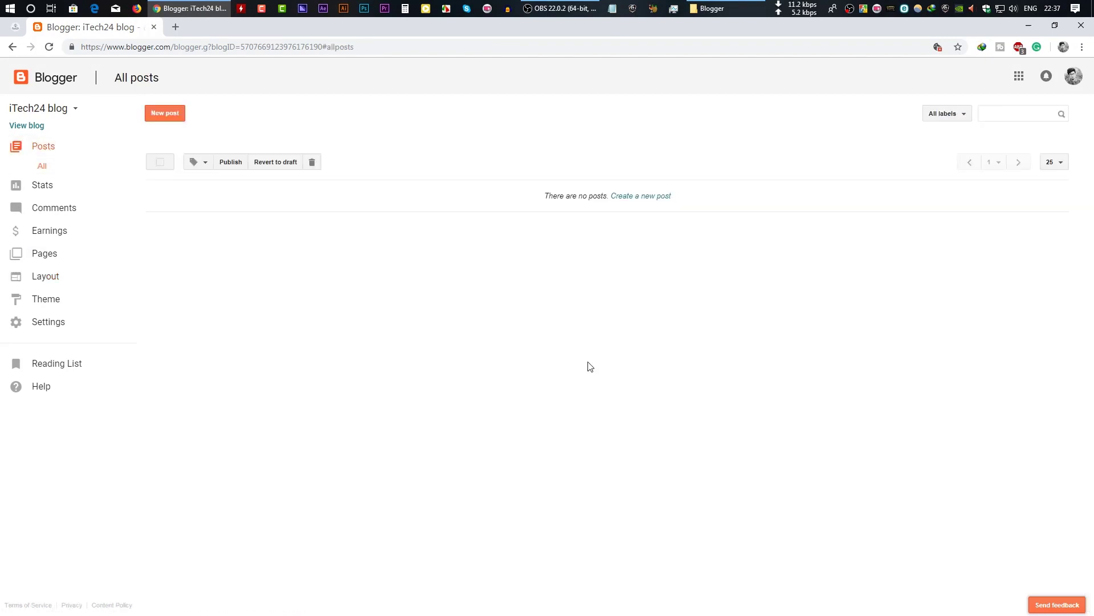
click(53, 186)
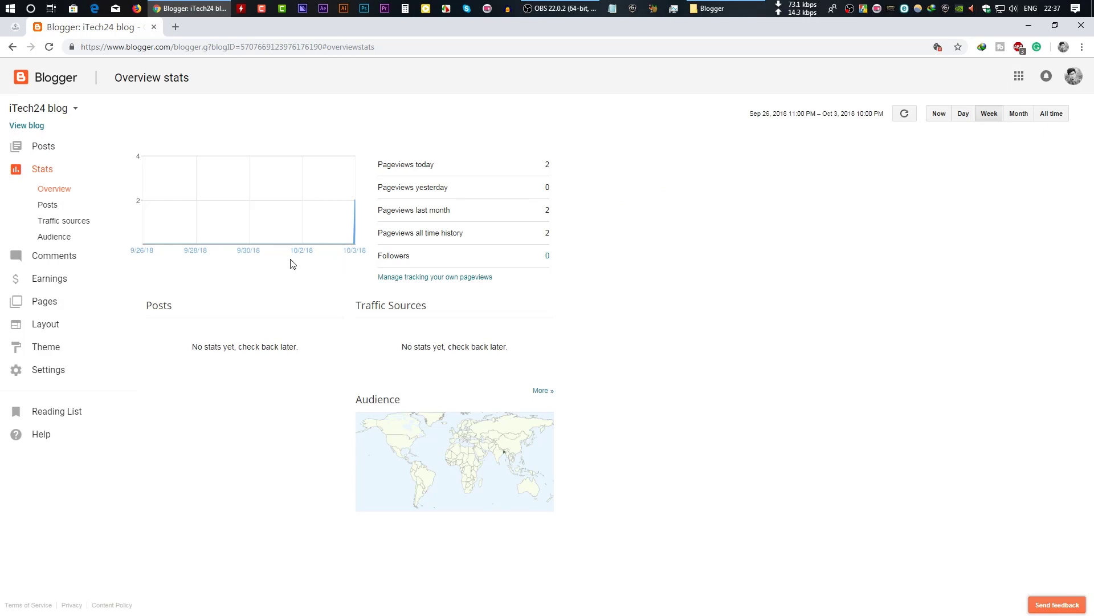
click(78, 255)
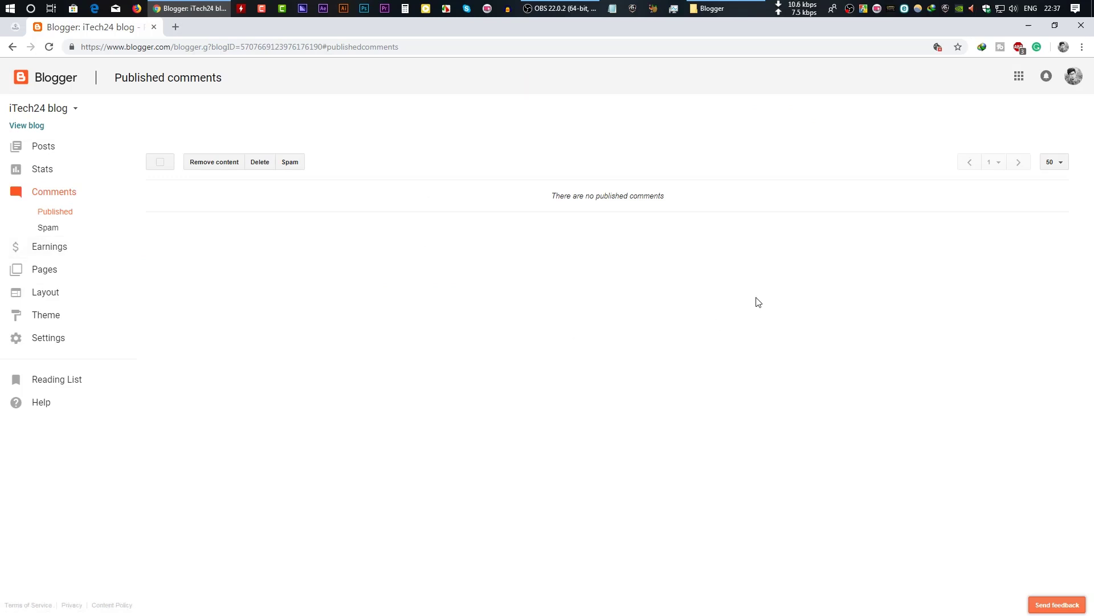
click(50, 250)
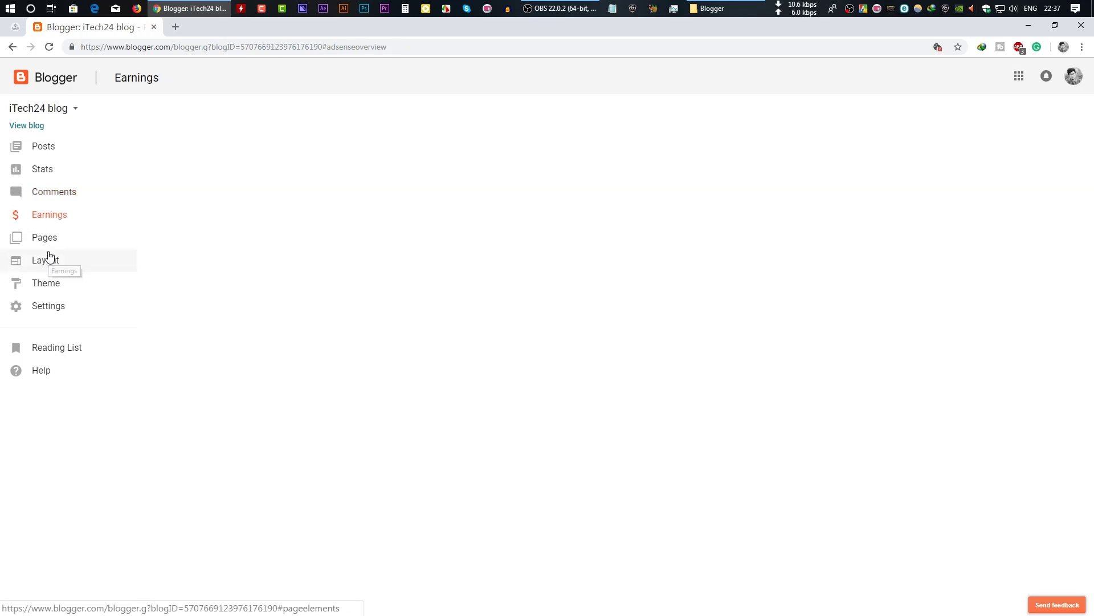
click(49, 257)
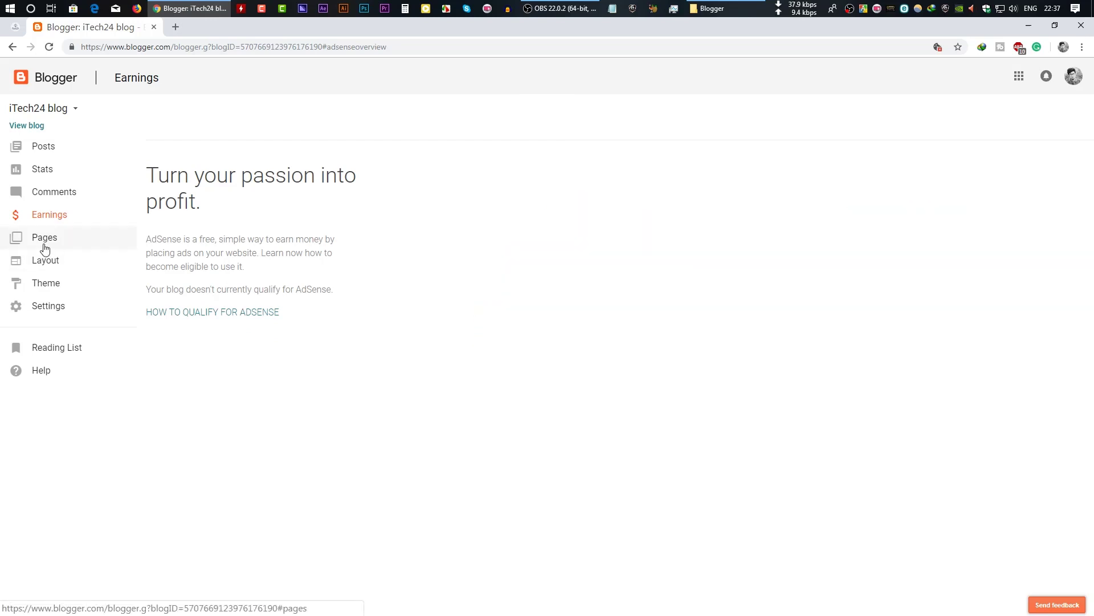
click(43, 247)
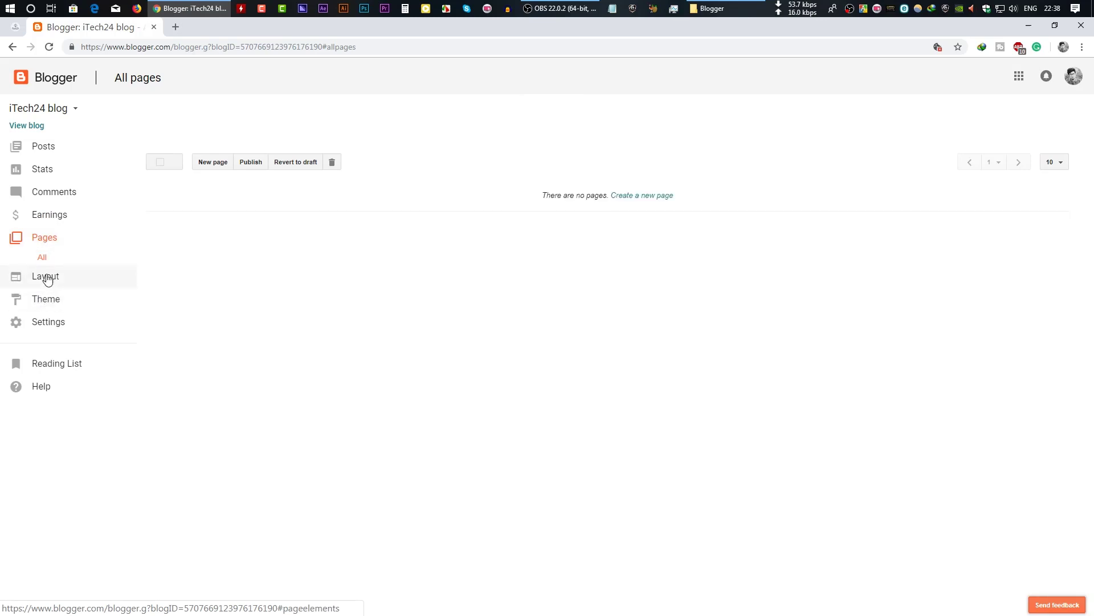
click(49, 323)
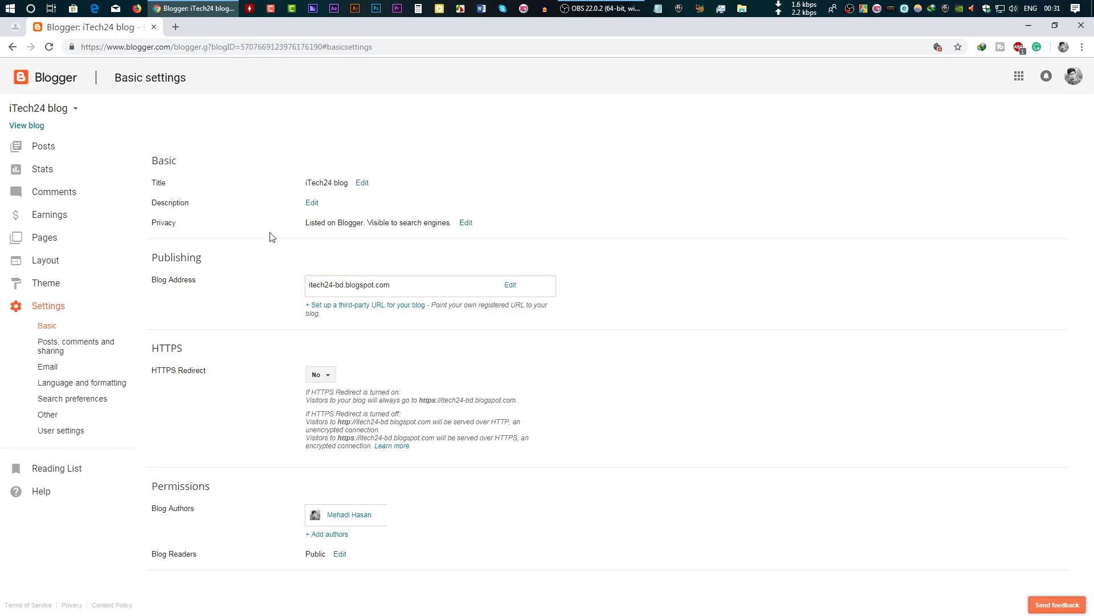
Review the iTech24 home page's header, Recent, Tips Tricks and Socialize sections, and return to the blog's settings.
click(16, 27)
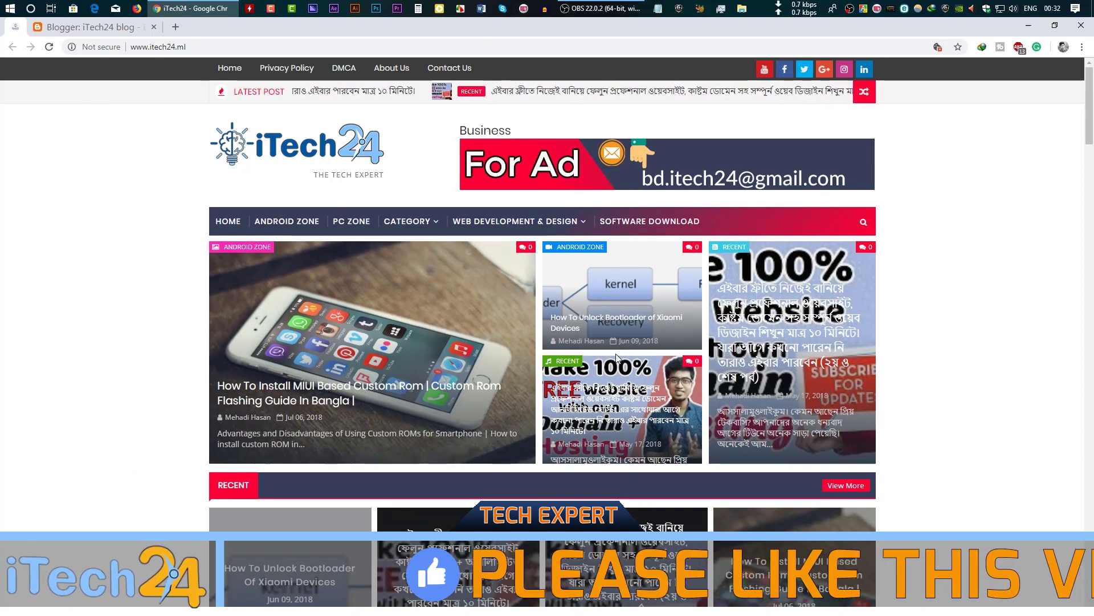
scroll(616, 358, down, 7)
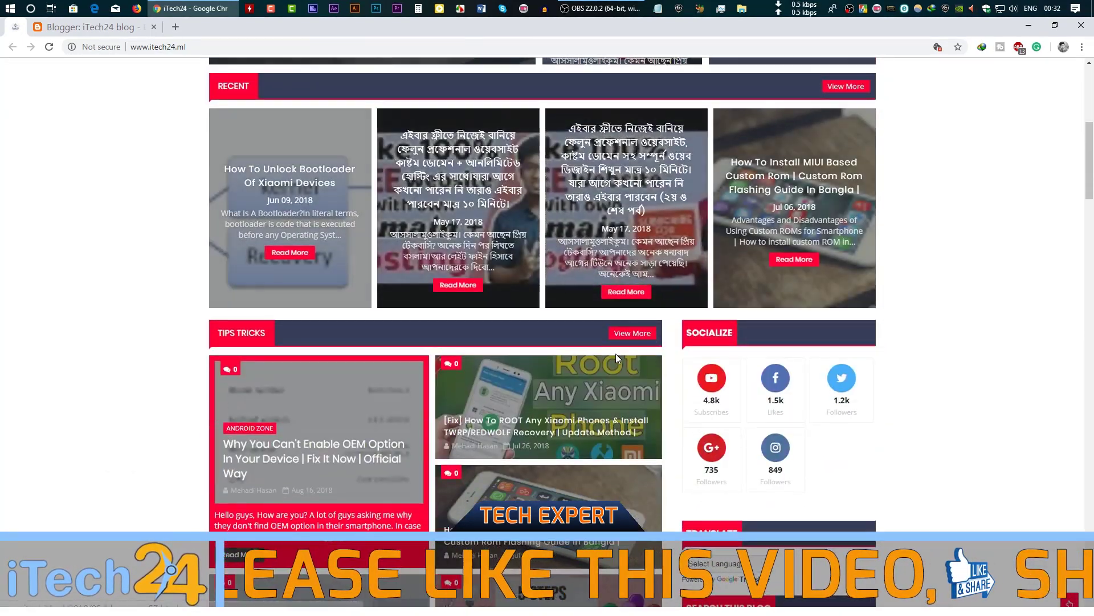
scroll(523, 373, up, 7)
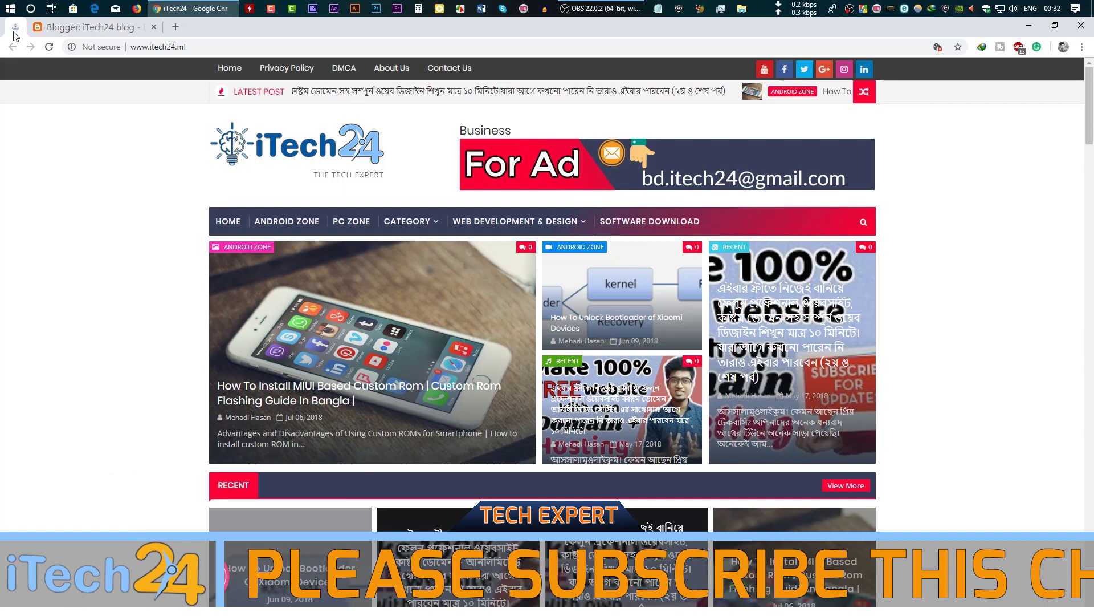
click(64, 35)
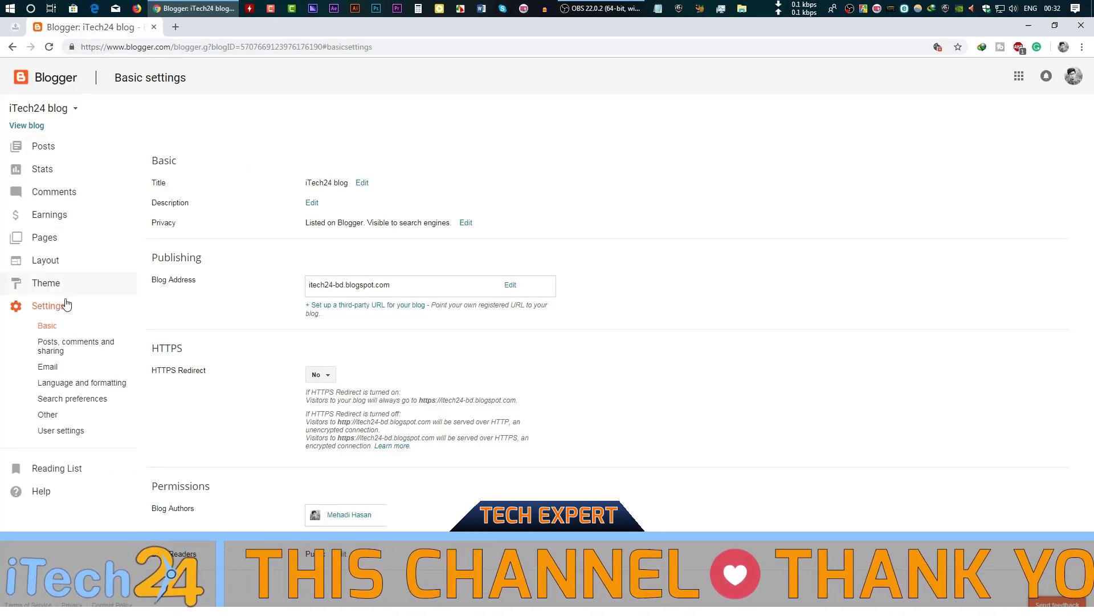
Upload the image "New itech24 logo JPEG crycle 60X60" from the Asset folder as the blog's favicon and save it.
click(49, 271)
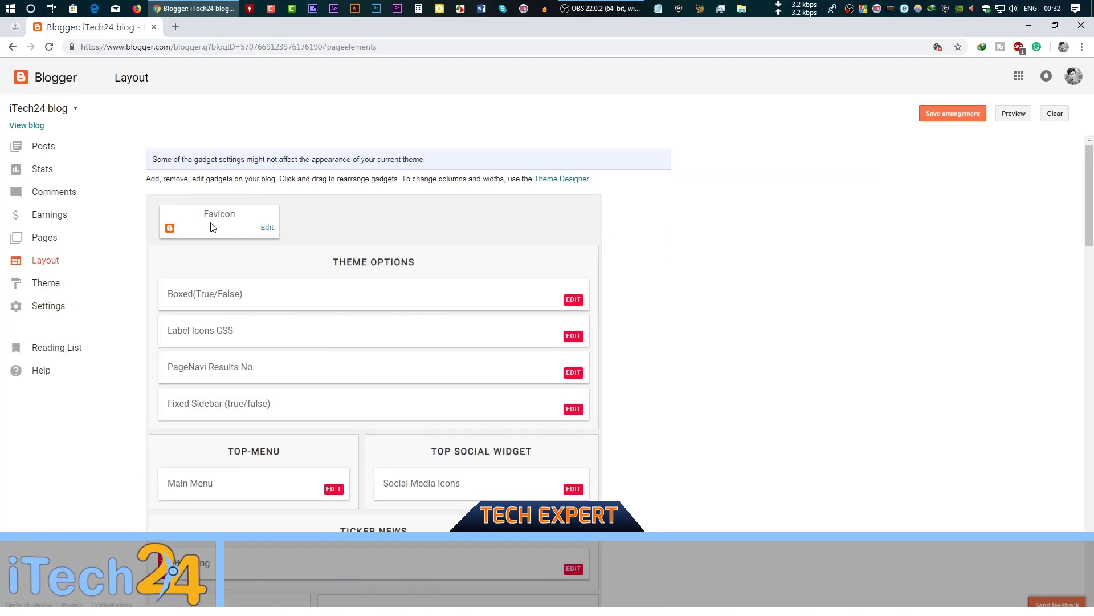
click(266, 228)
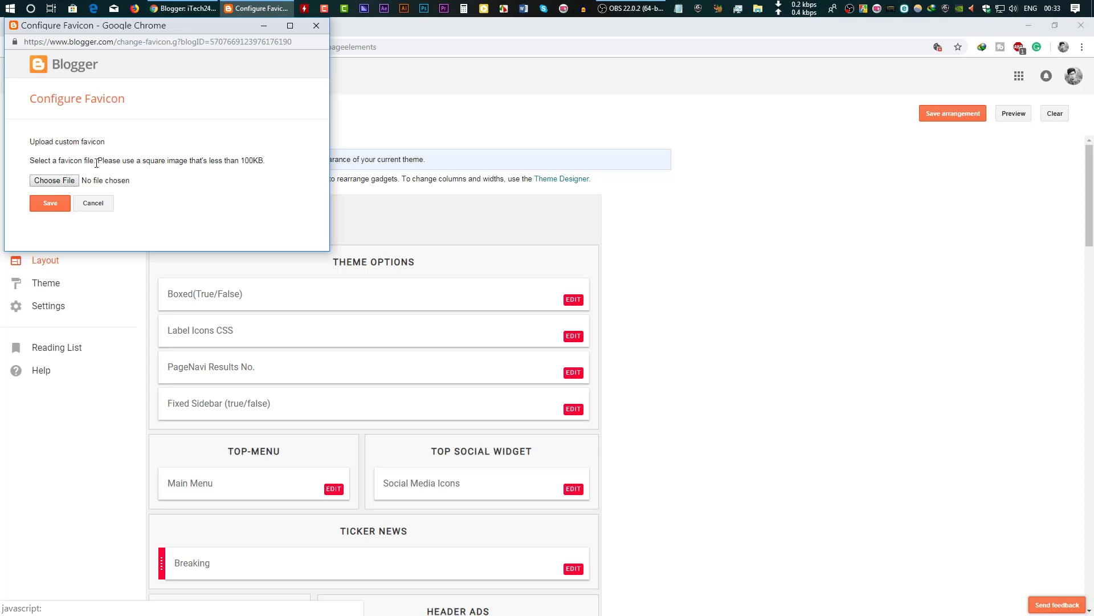
click(80, 180)
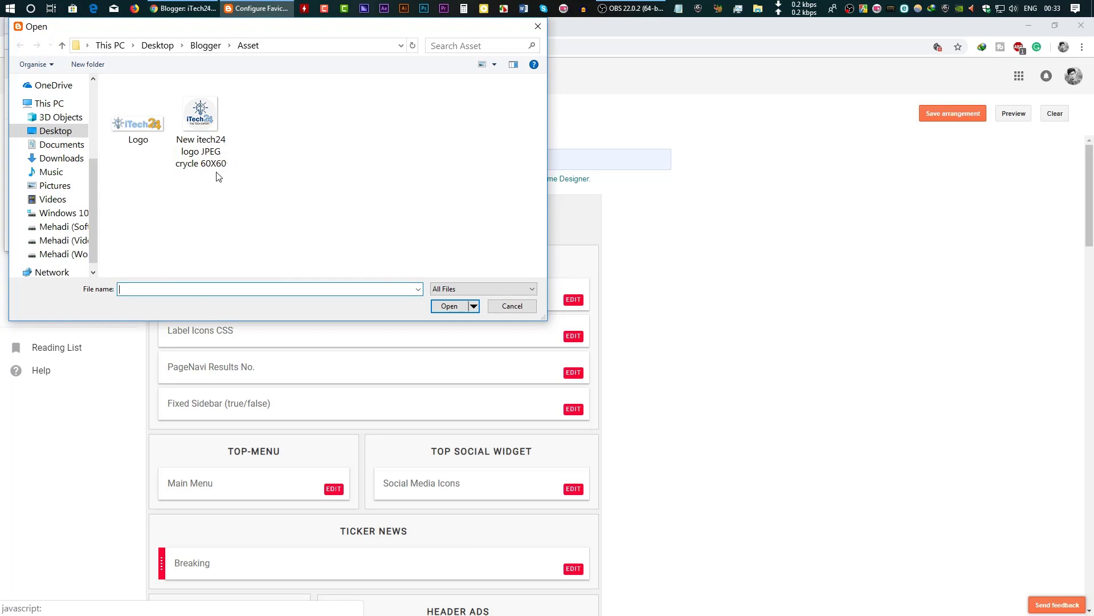
click(224, 139)
click(459, 306)
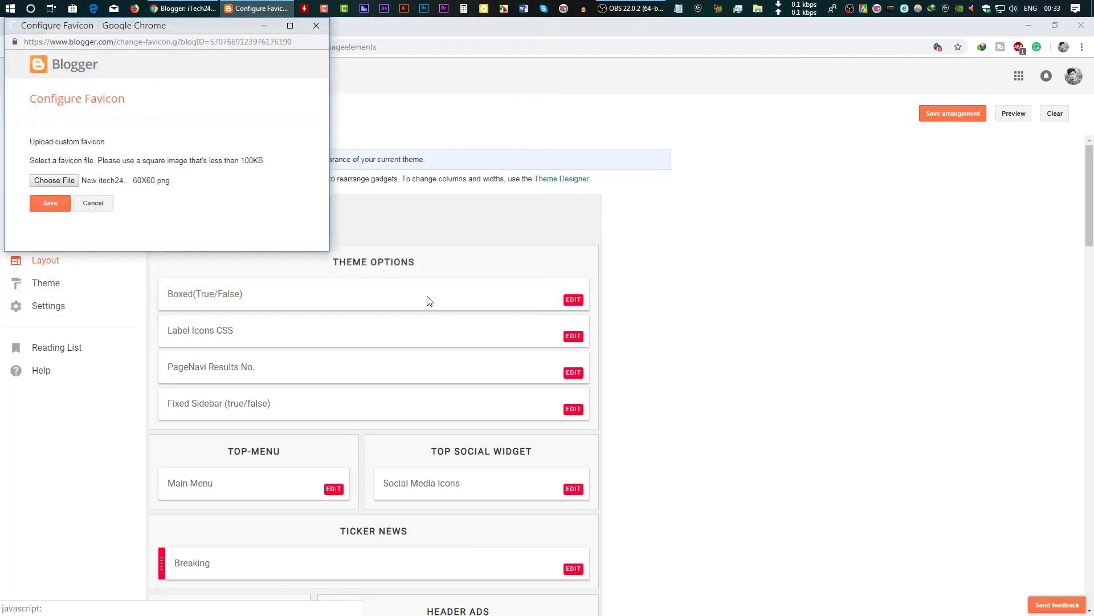
click(54, 227)
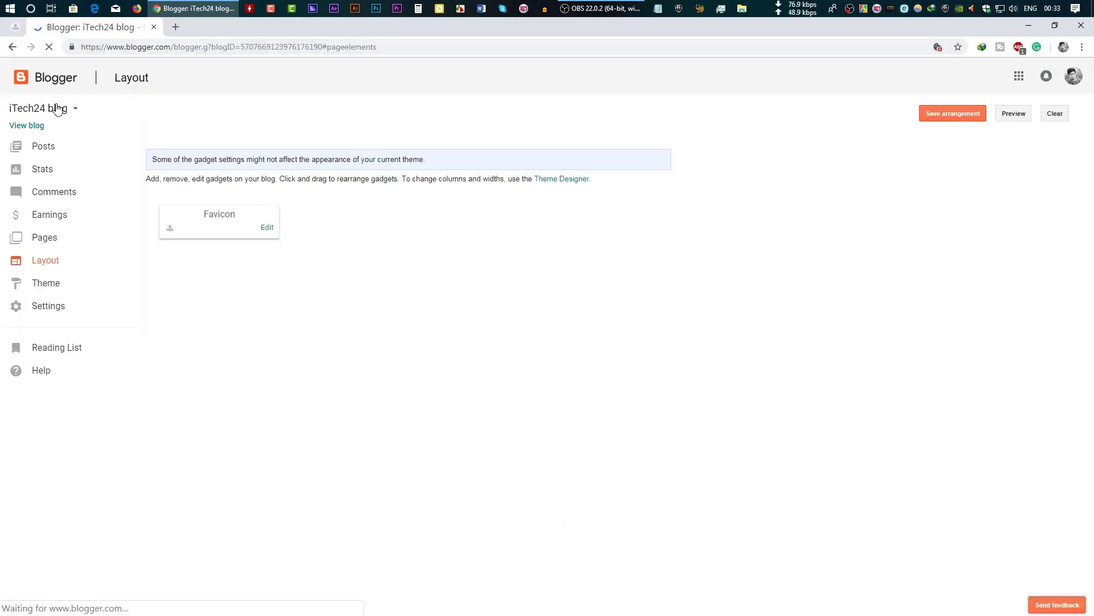
View the live blog to check its favicon, reload the page, and close it to return to the layout.
click(40, 126)
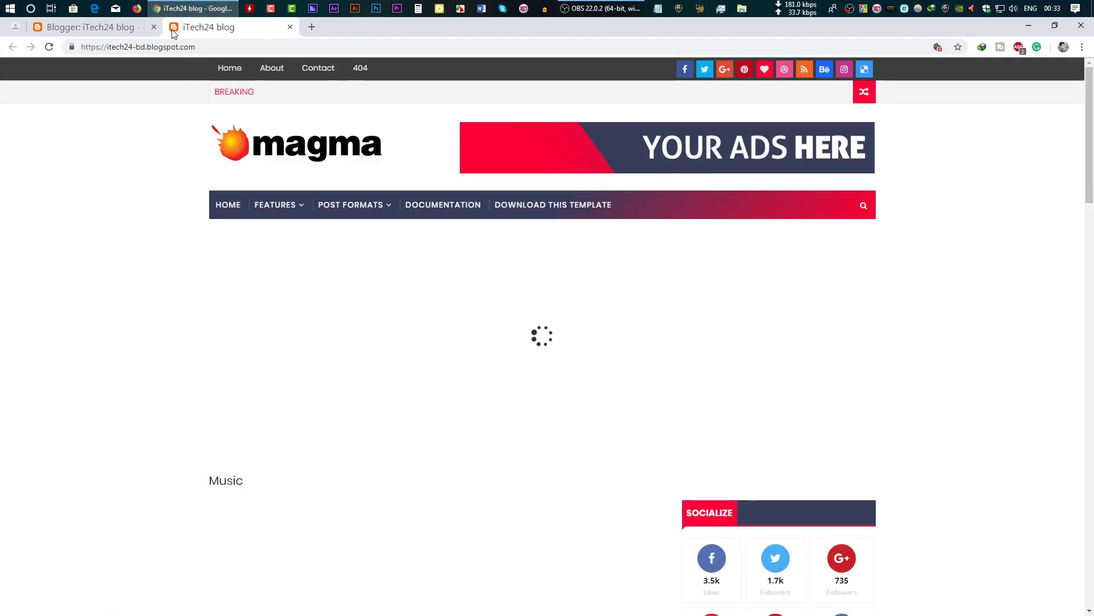
click(48, 49)
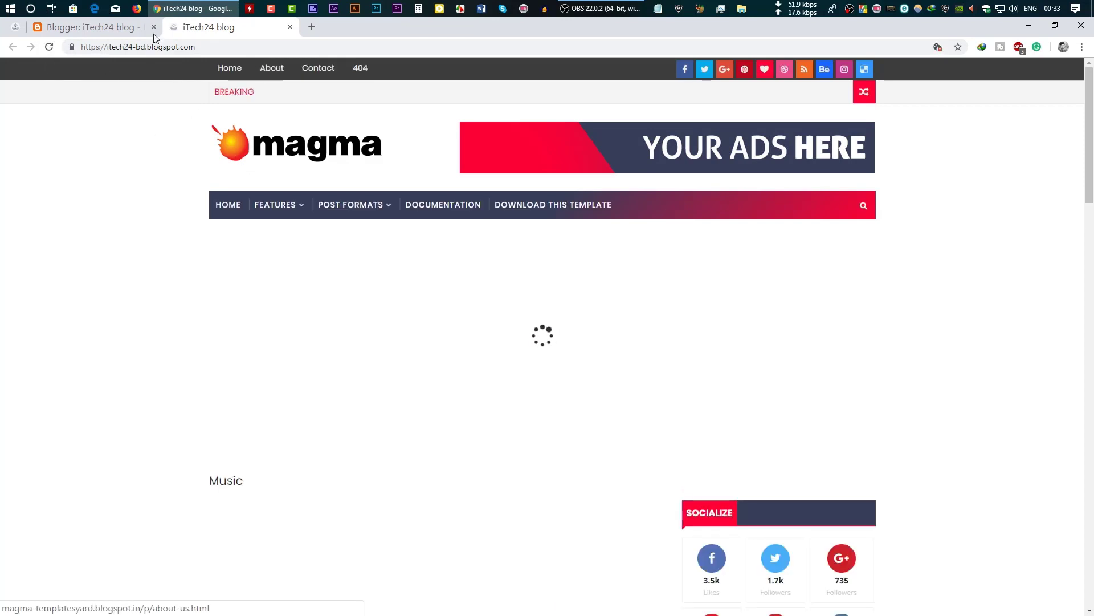
click(289, 27)
Replace the magma image in the Blog Logo header gadget with the Logo file from the Asset folder, using the iTech24 site's logo as reference.
scroll(345, 321, down, 1)
scroll(346, 320, down, 2)
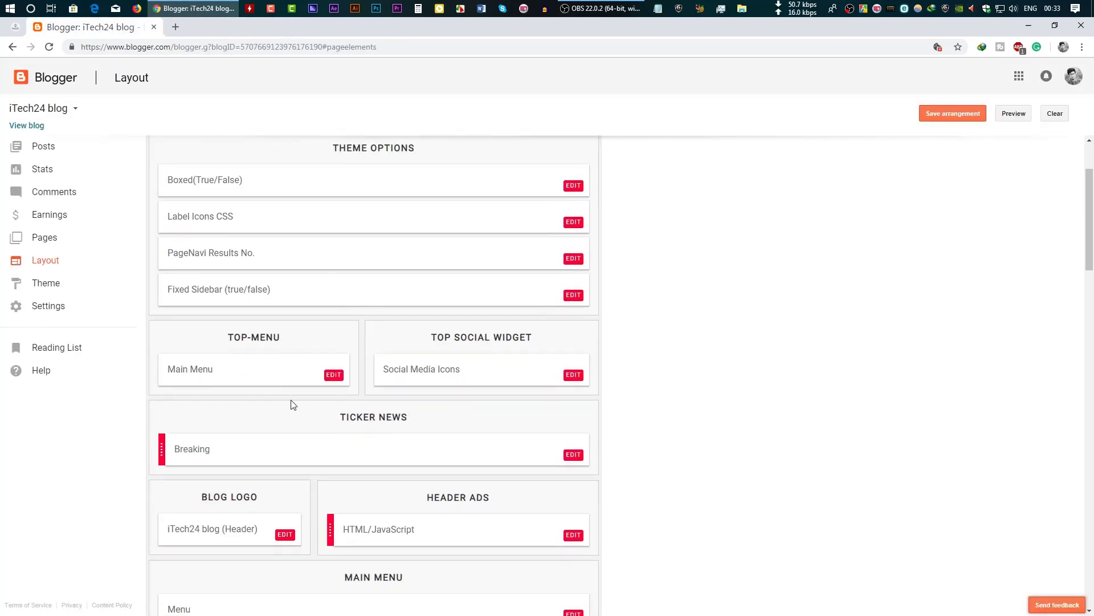
scroll(283, 394, down, 1)
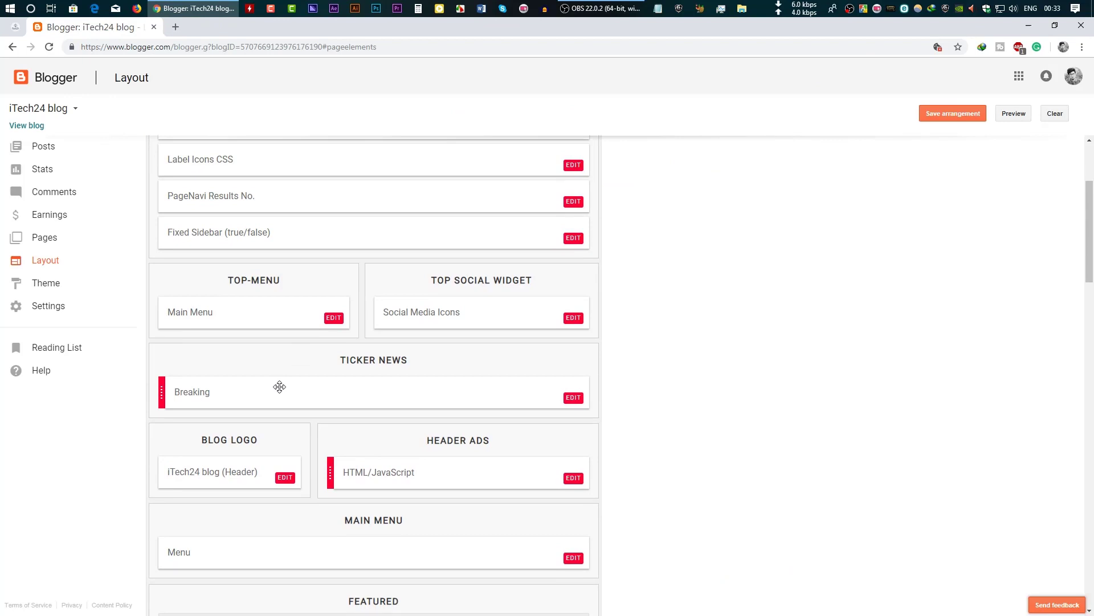
scroll(280, 387, down, 2)
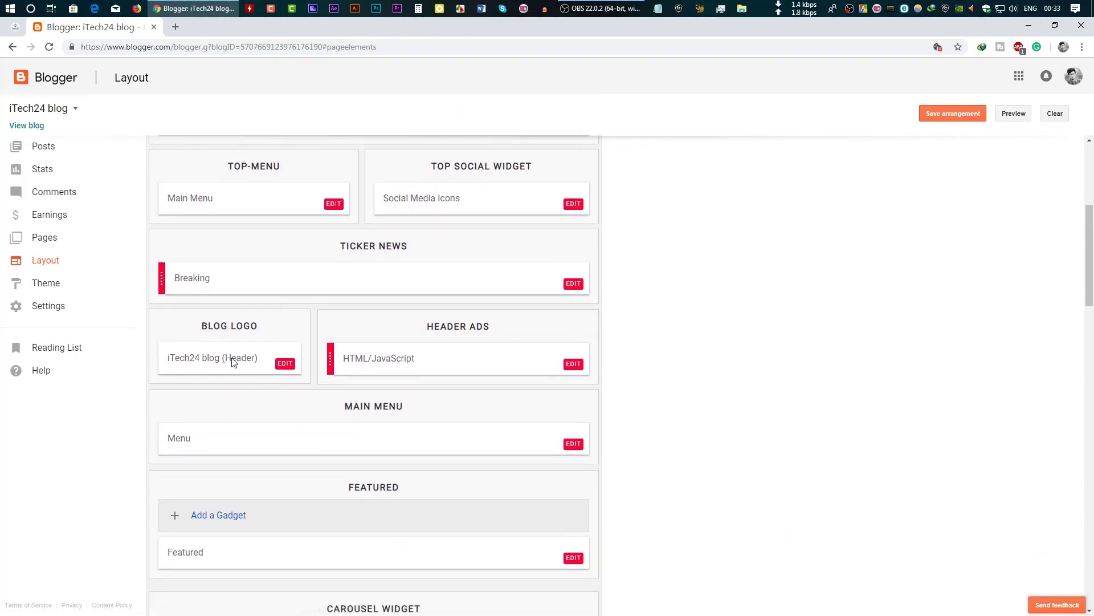
click(15, 27)
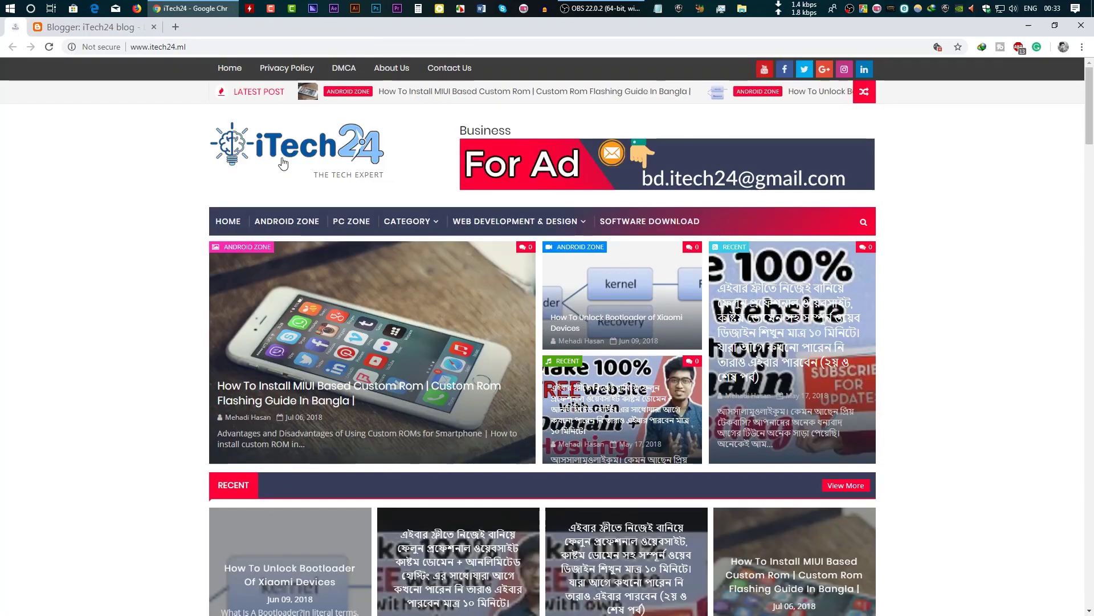
click(97, 29)
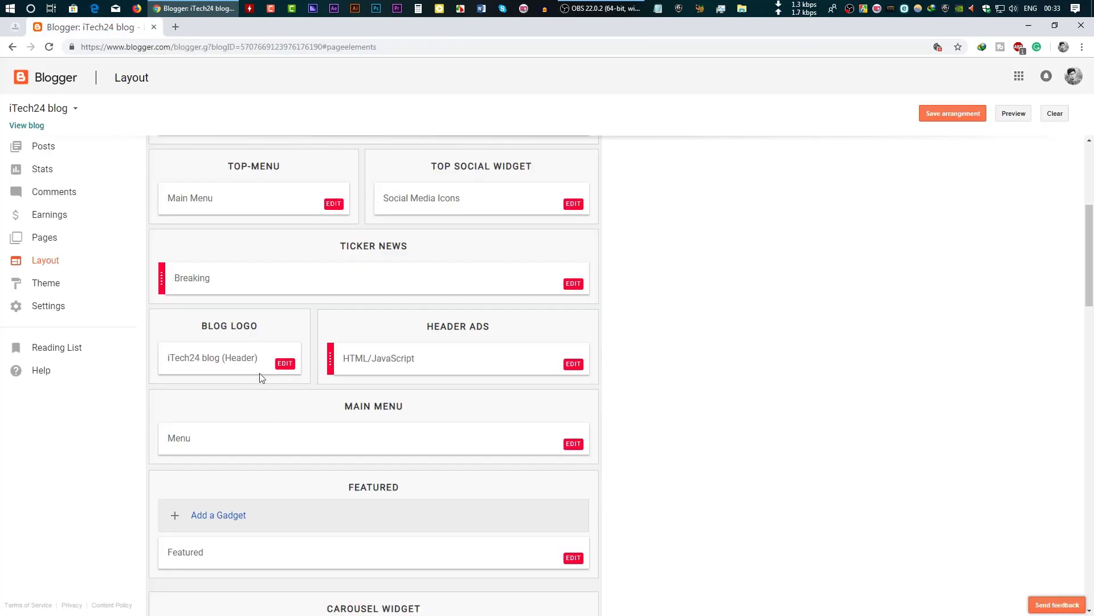
click(285, 363)
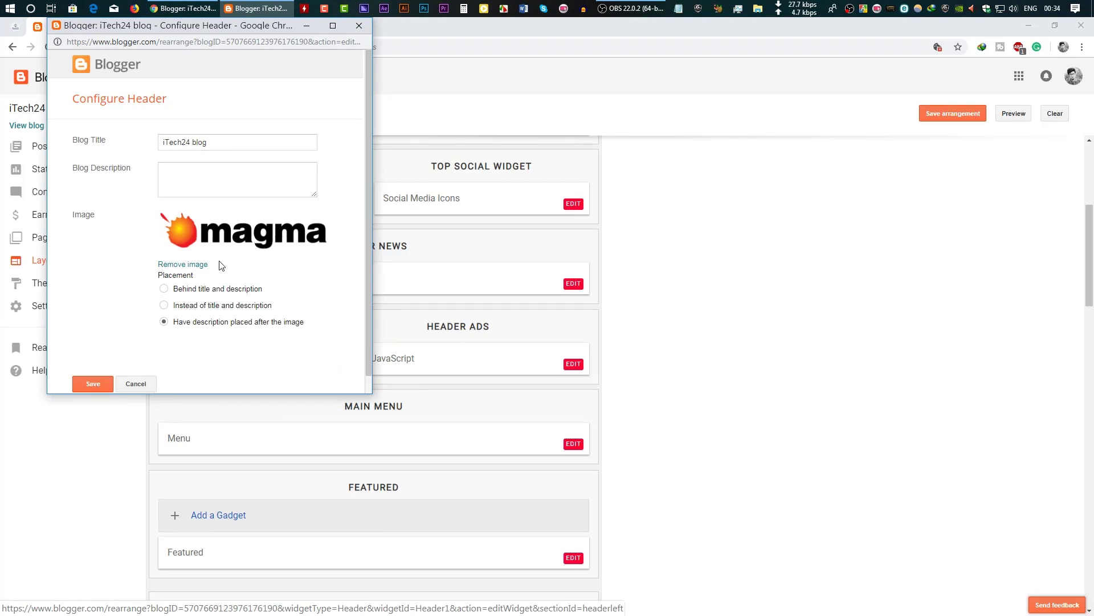
click(198, 264)
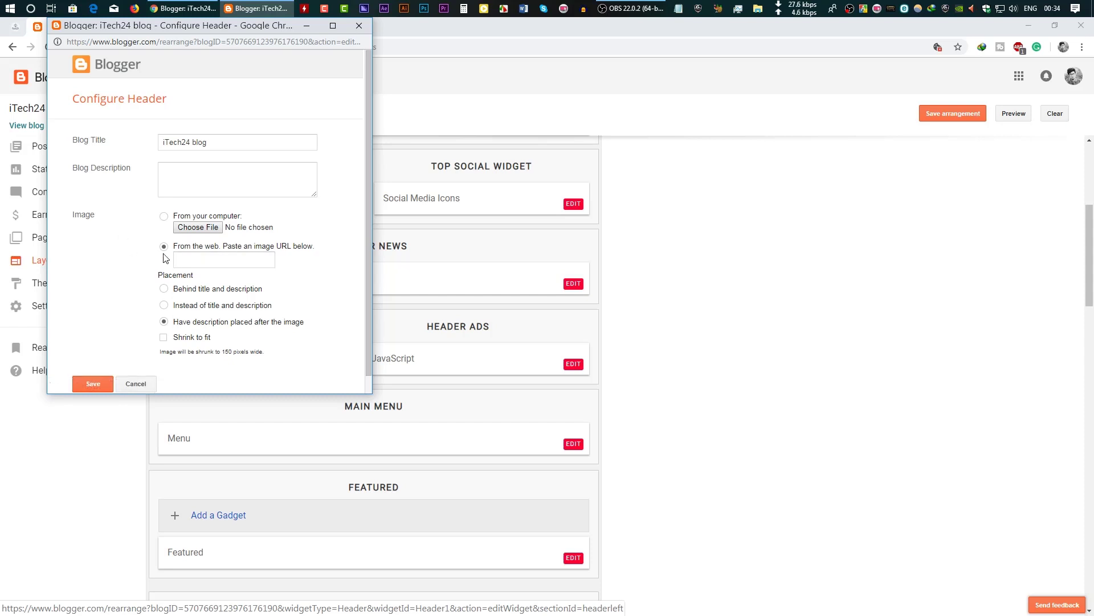
click(197, 230)
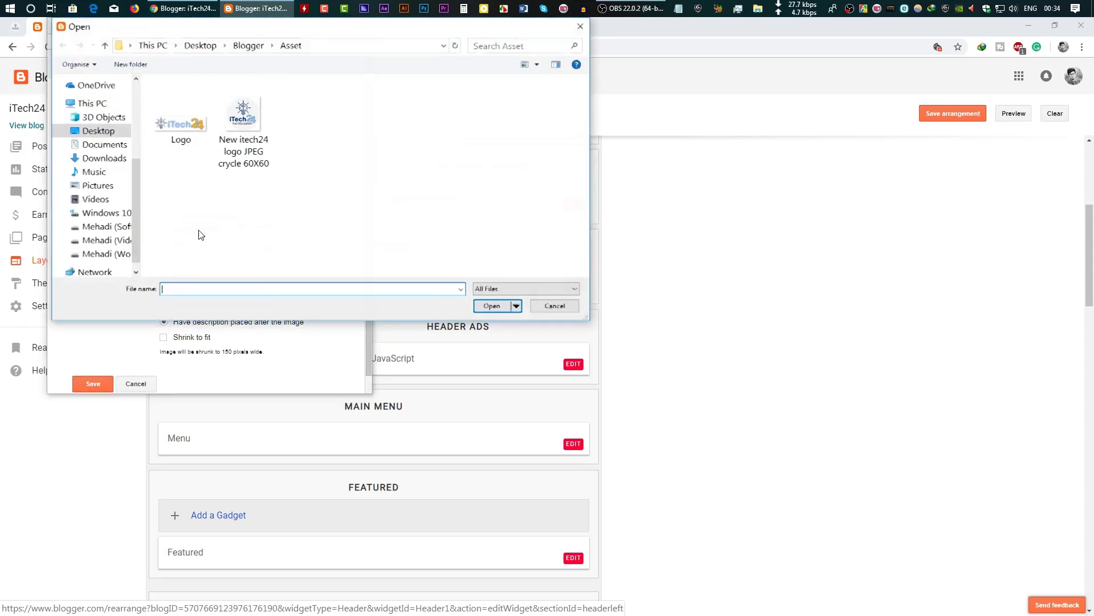
click(190, 123)
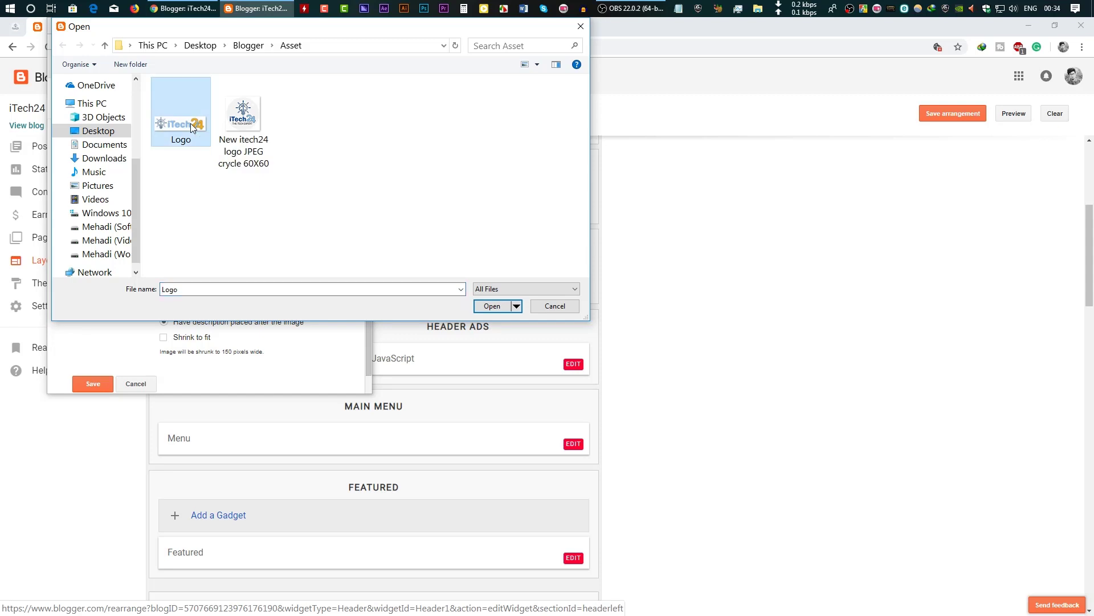
click(501, 310)
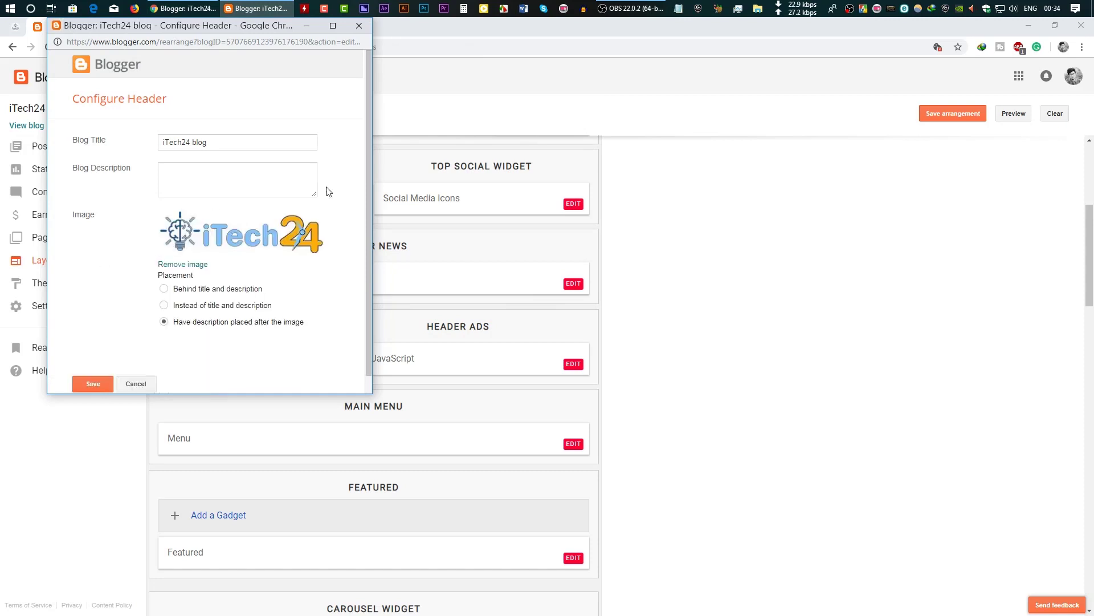
Set the header's blog description to "THE TECH EXPERT", placed after the image, save it, and check it on the live blog.
click(172, 176)
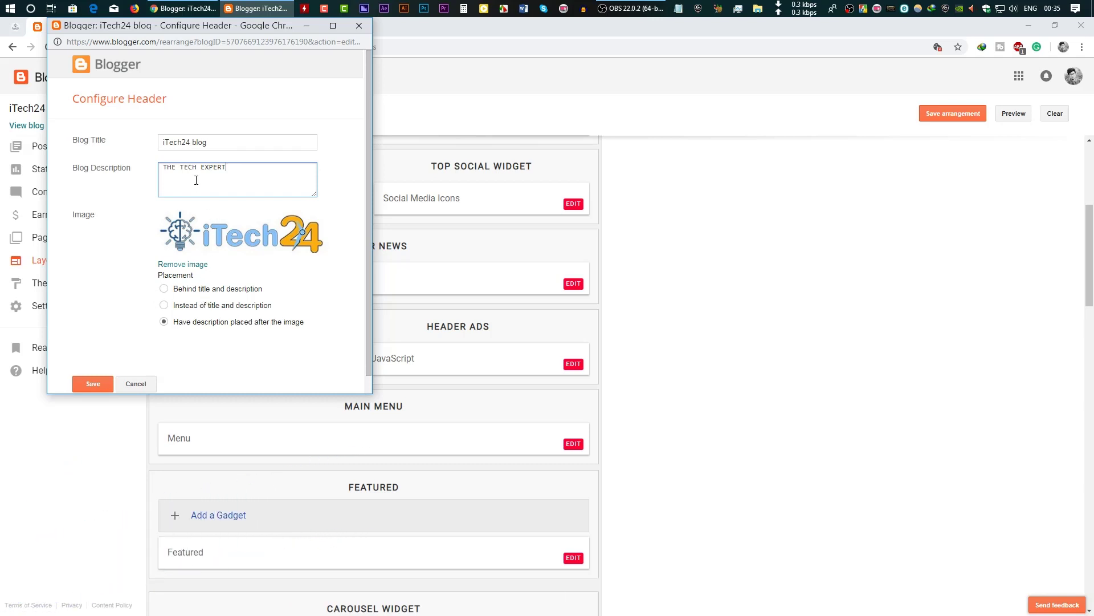
click(17, 30)
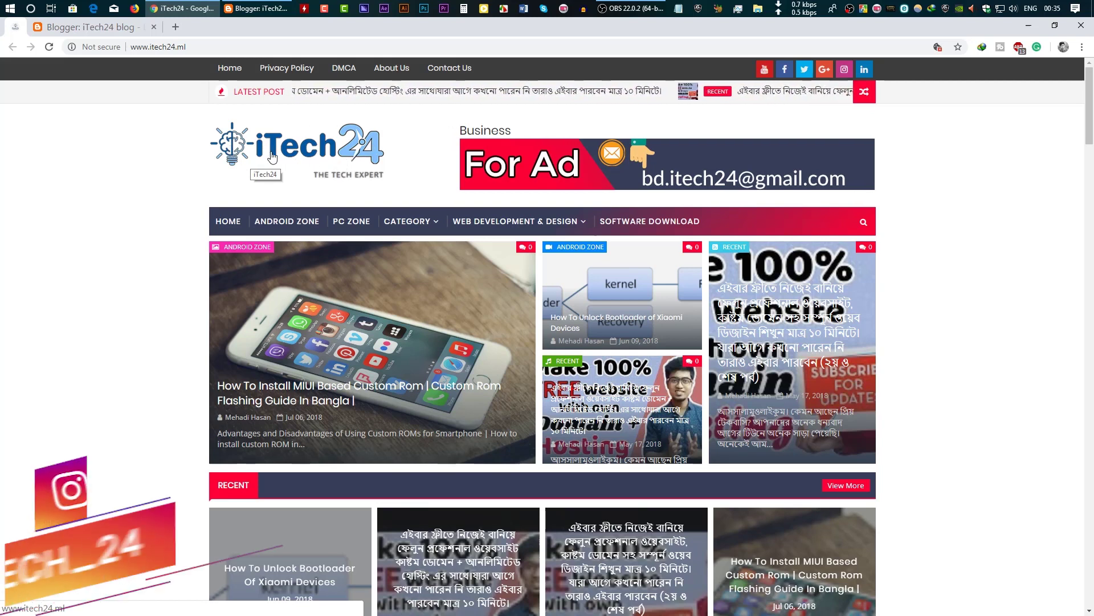
key(alt+Left)
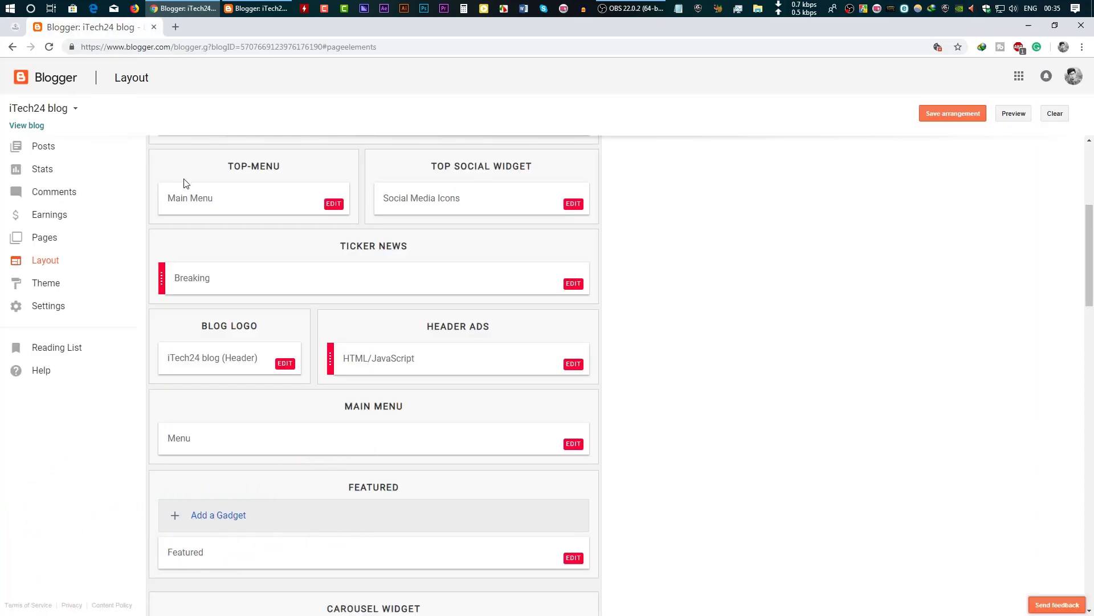
click(285, 363)
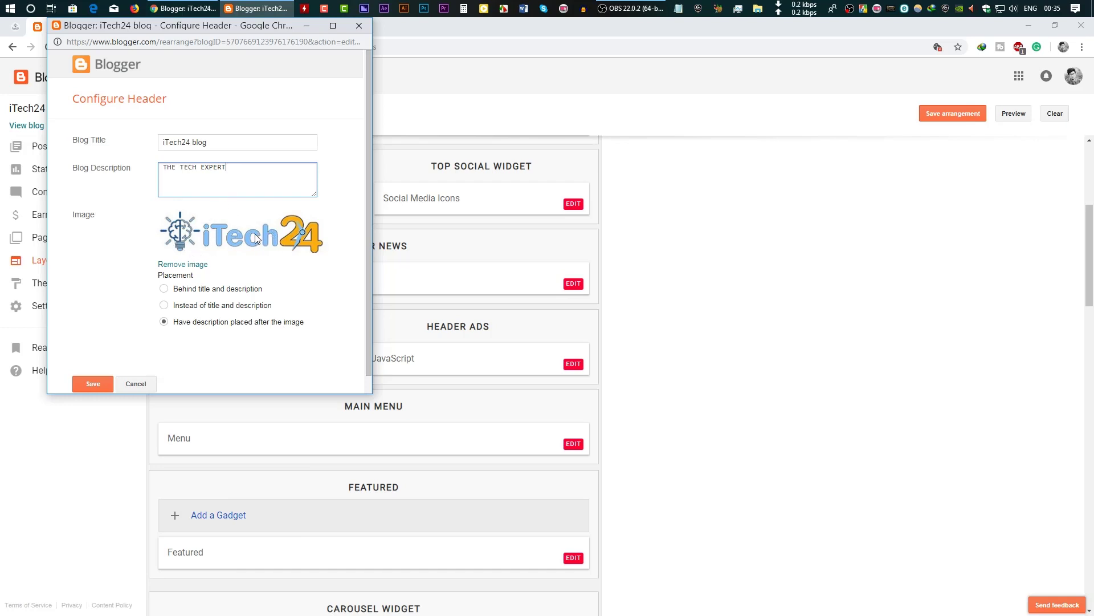
click(198, 310)
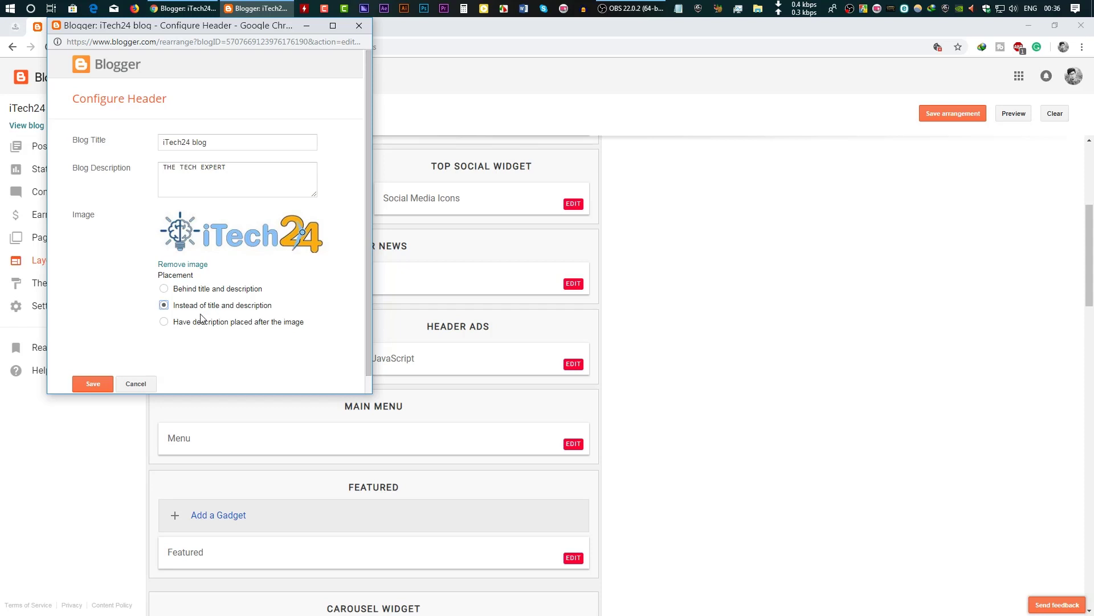
click(164, 322)
click(86, 384)
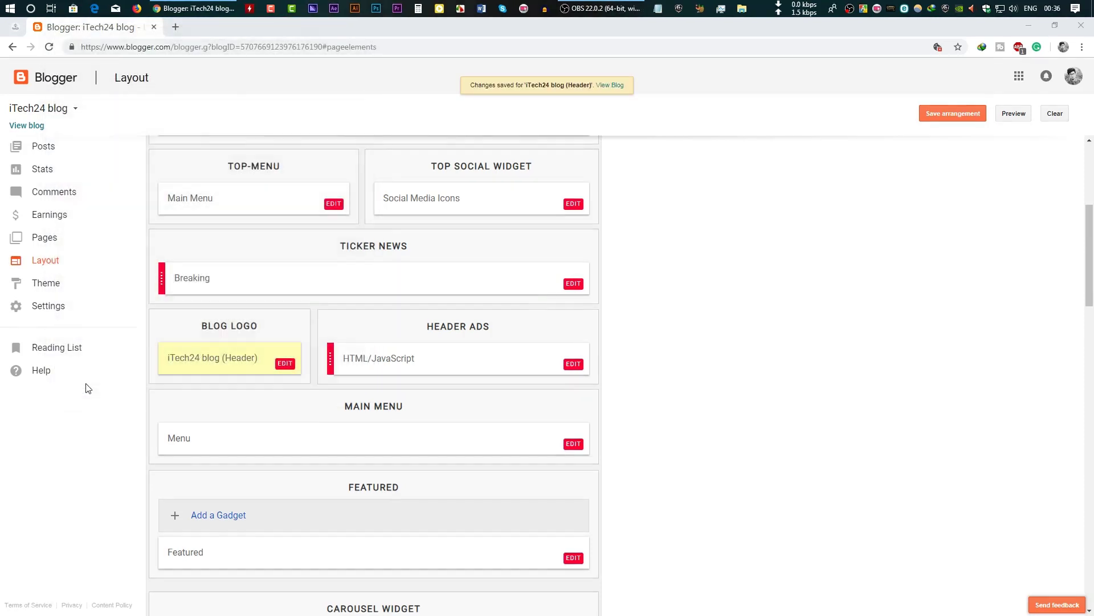
click(31, 126)
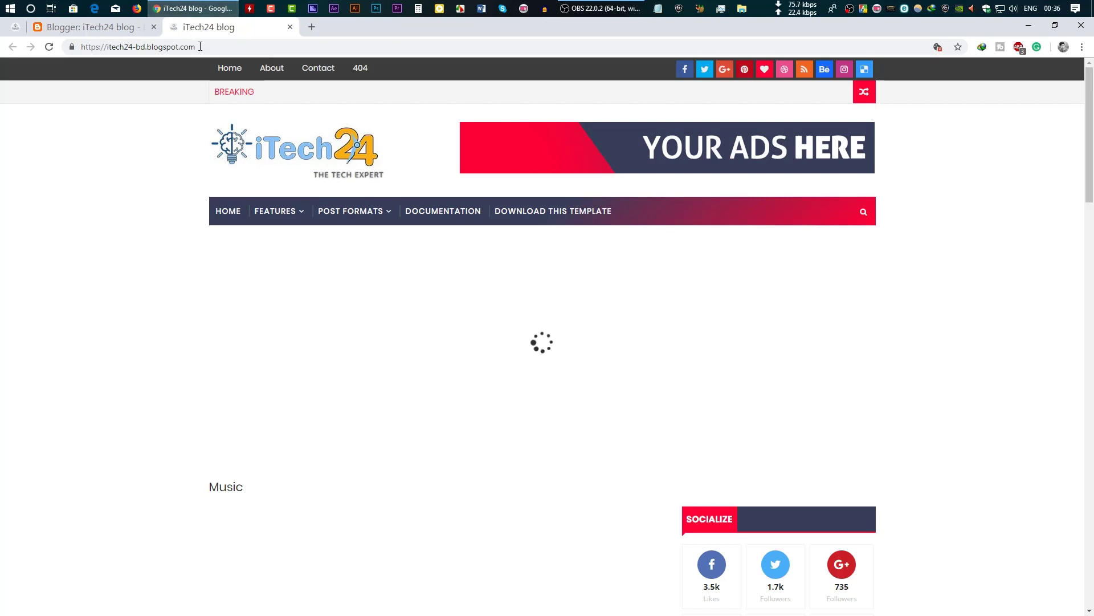
click(87, 27)
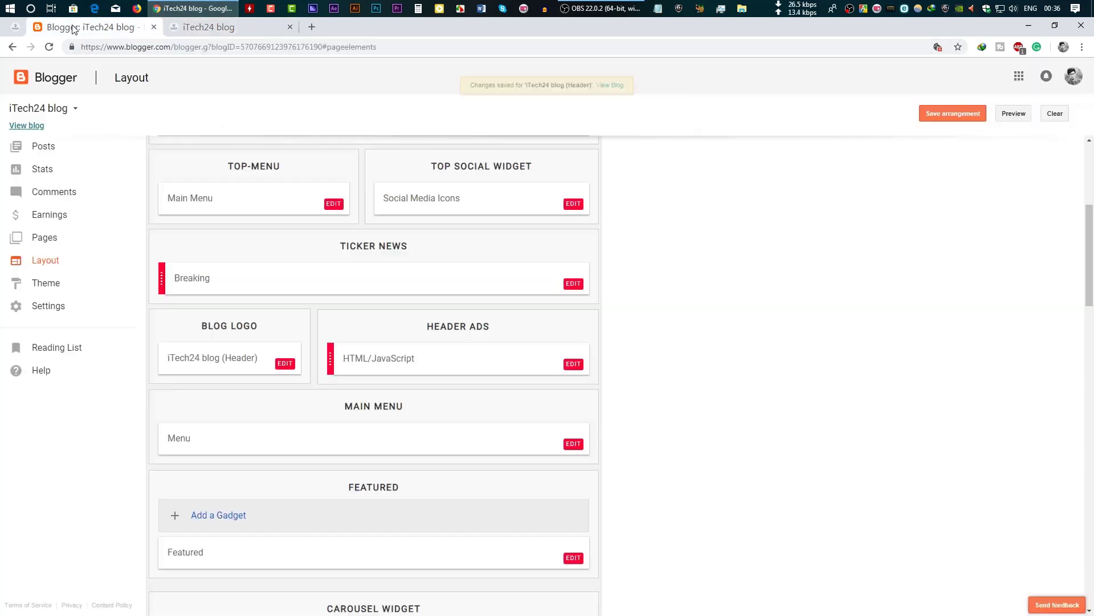
Try the header image placement "Instead of title and description", save it, and view the live blog.
click(284, 364)
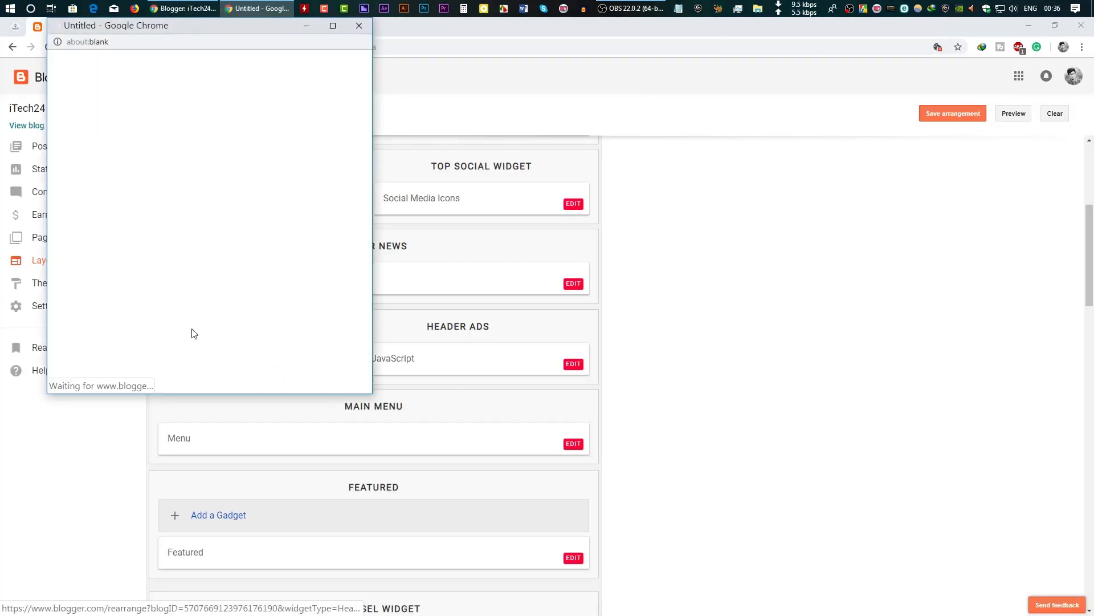
click(163, 305)
click(94, 384)
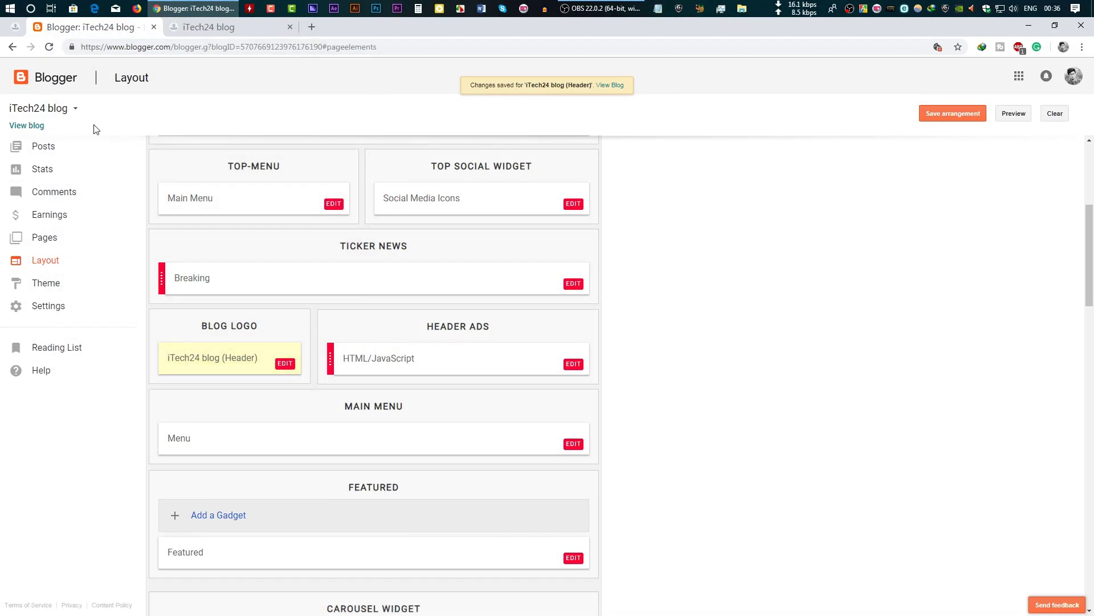
click(40, 126)
click(429, 27)
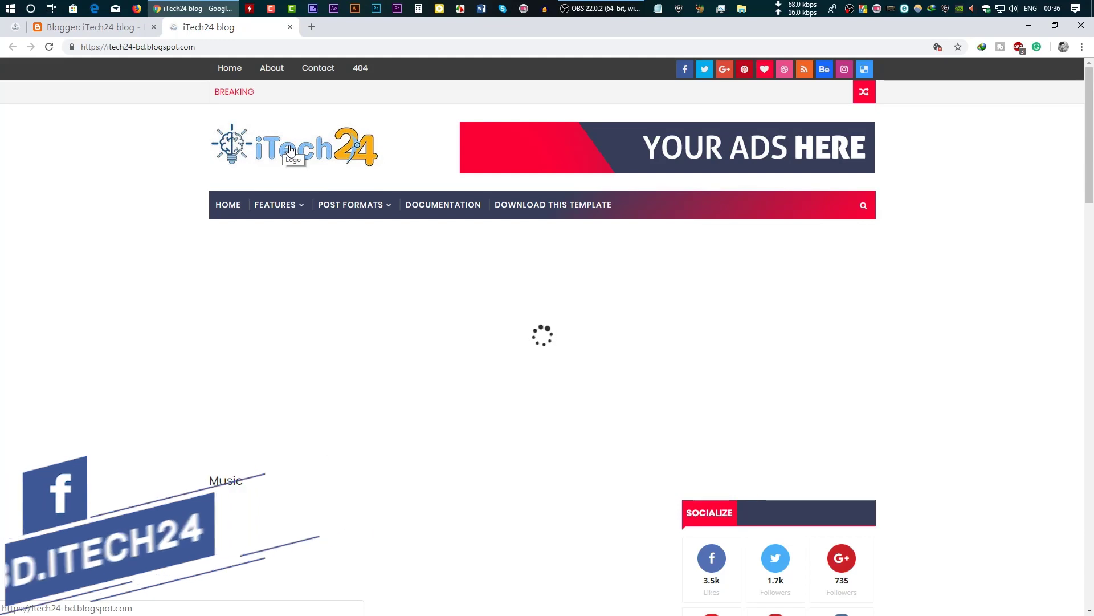
Set the Blog Logo header's placement back to "Have description placed after the image" and save the gadget.
click(118, 27)
click(285, 364)
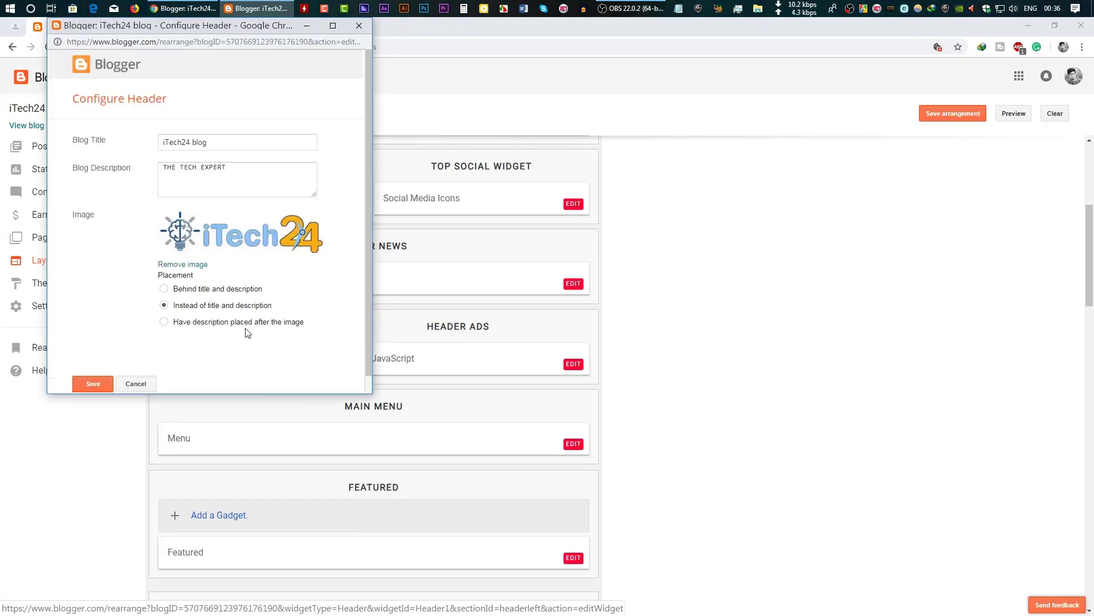
click(248, 322)
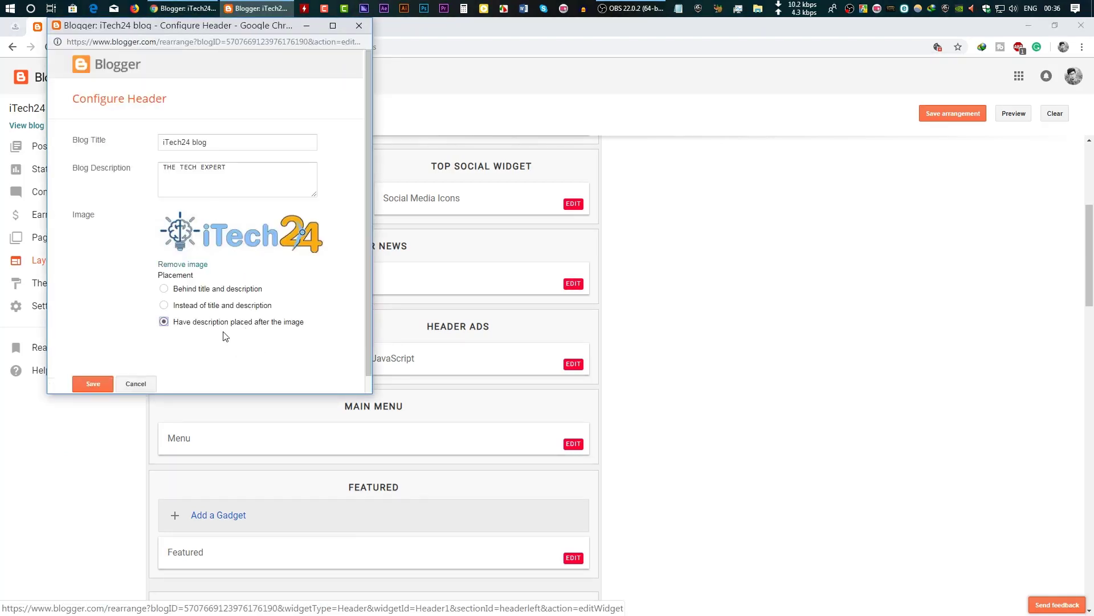
click(93, 383)
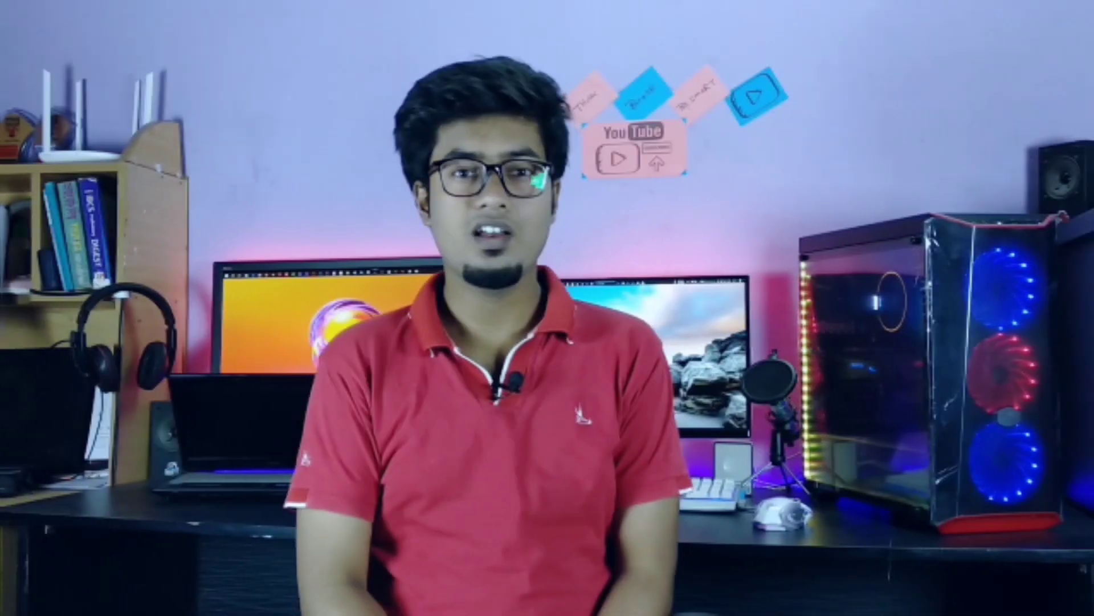